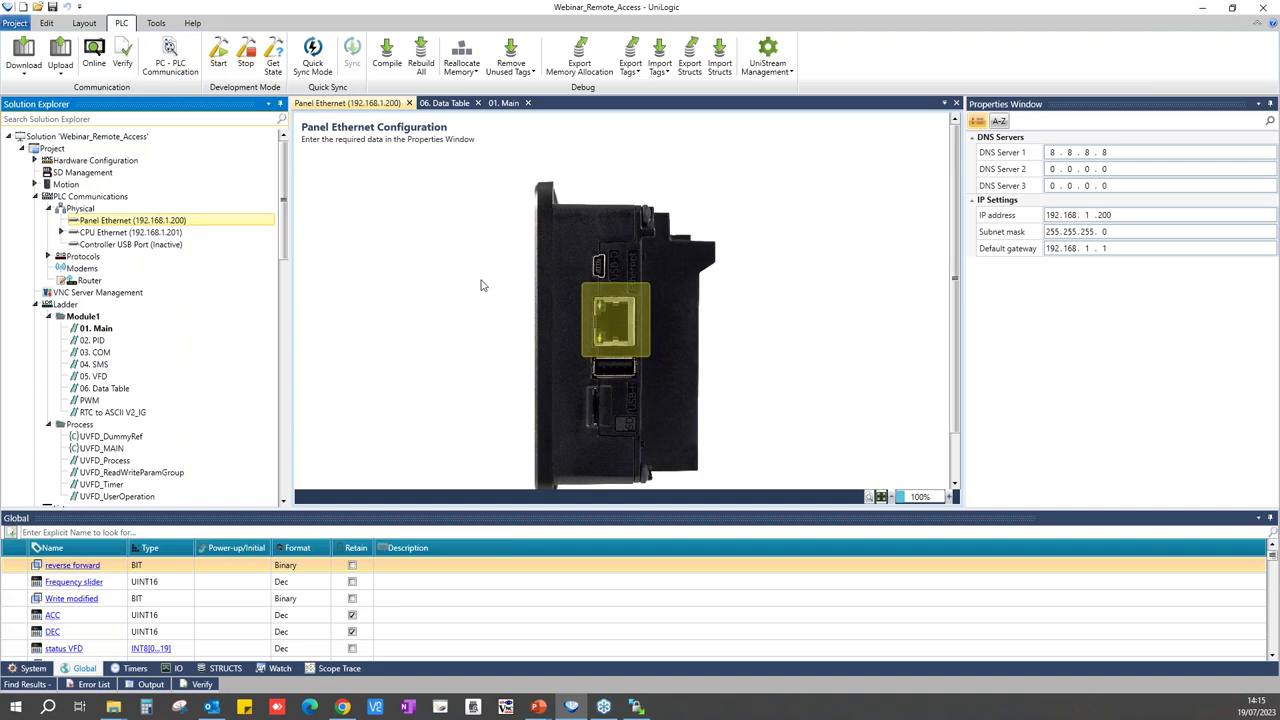
Step: Check the Ethernet address used for the PC-to-PLC connection and close the discovery dialog
{"action": "left_click", "coordinate": [172, 60]}
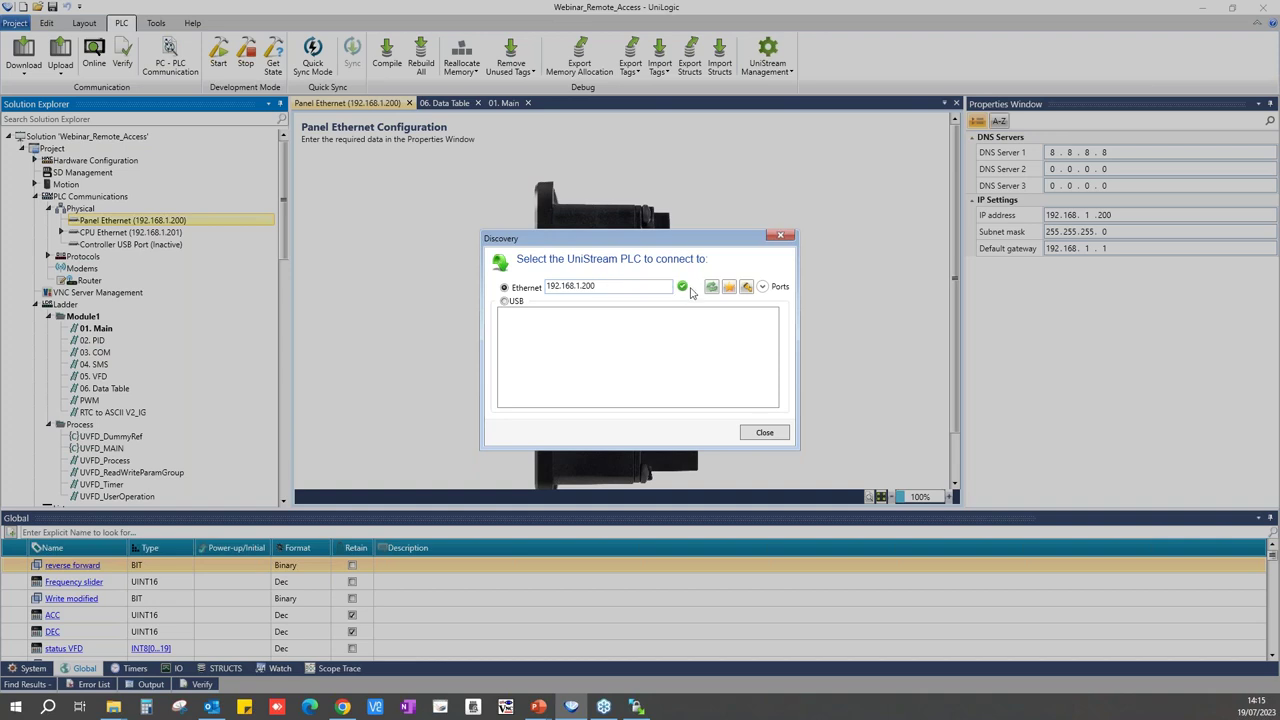
{"action": "left_click_drag", "start_coordinate": [598, 285], "coordinate": [540, 288]}
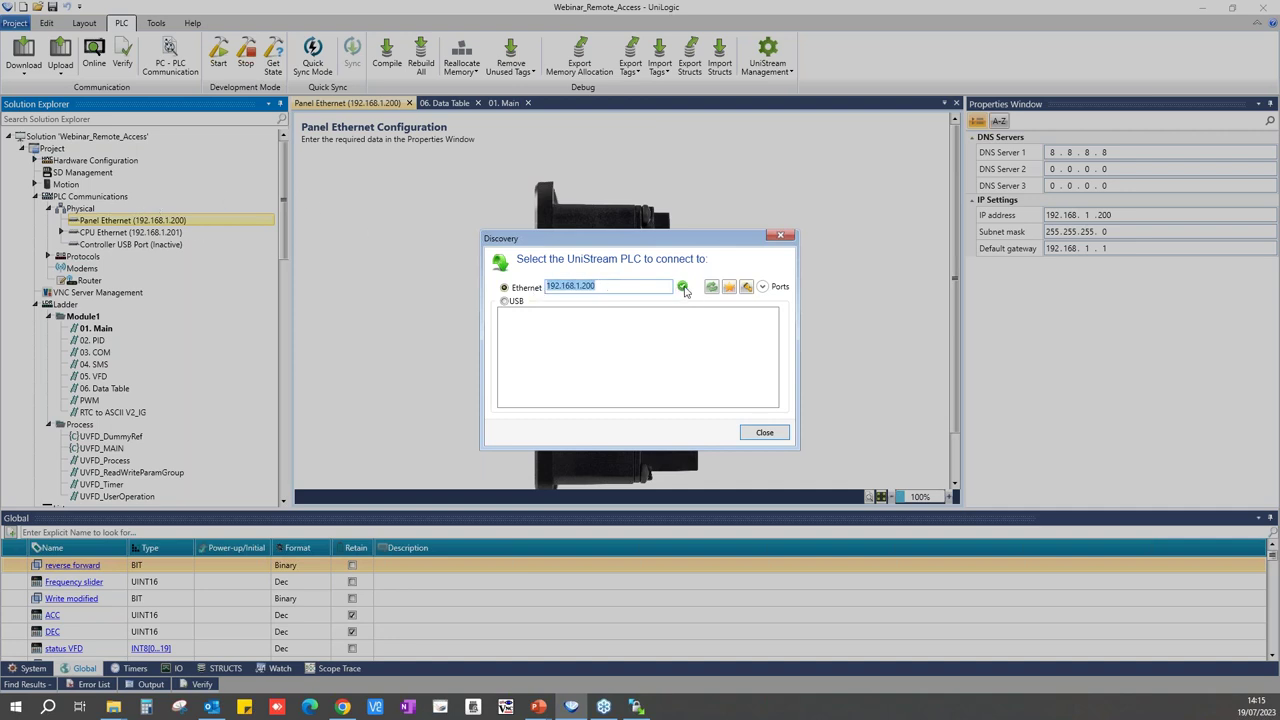
{"action": "left_click", "coordinate": [766, 432]}
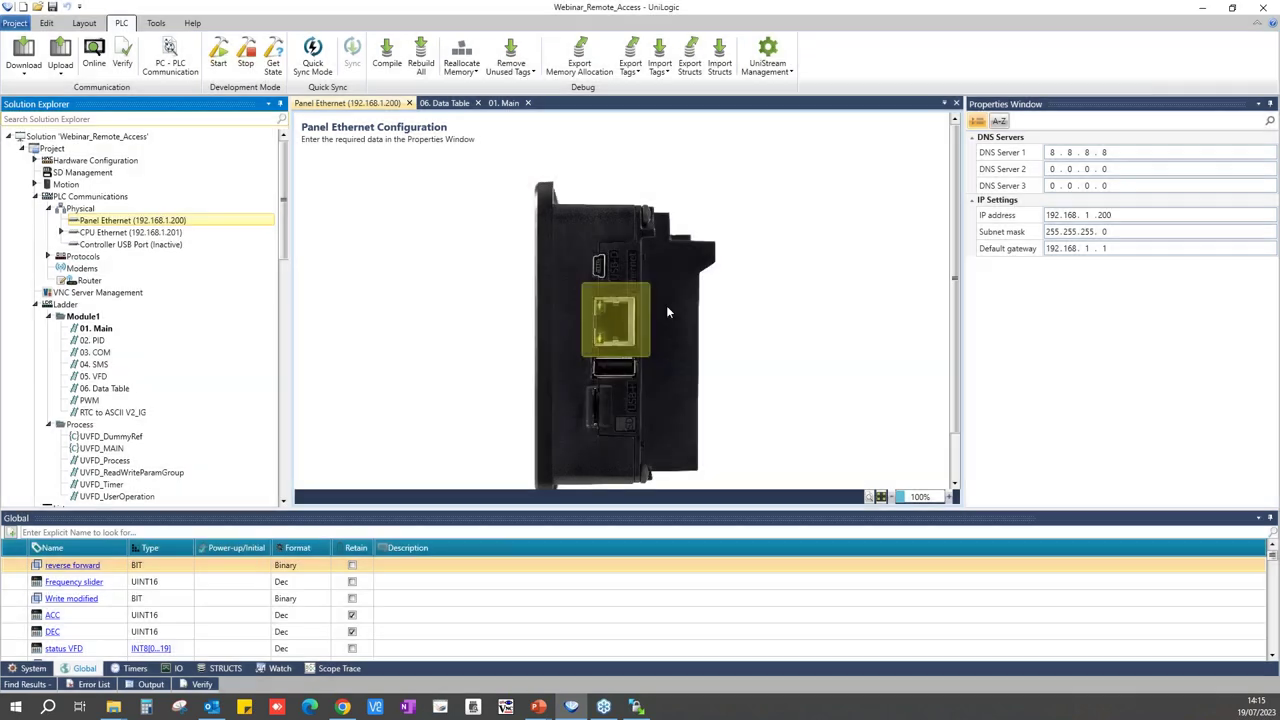
Step: Go online with the PLC, examine the live values in the 06. Data Table ladder function, and go back offline
{"action": "left_click", "coordinate": [95, 56]}
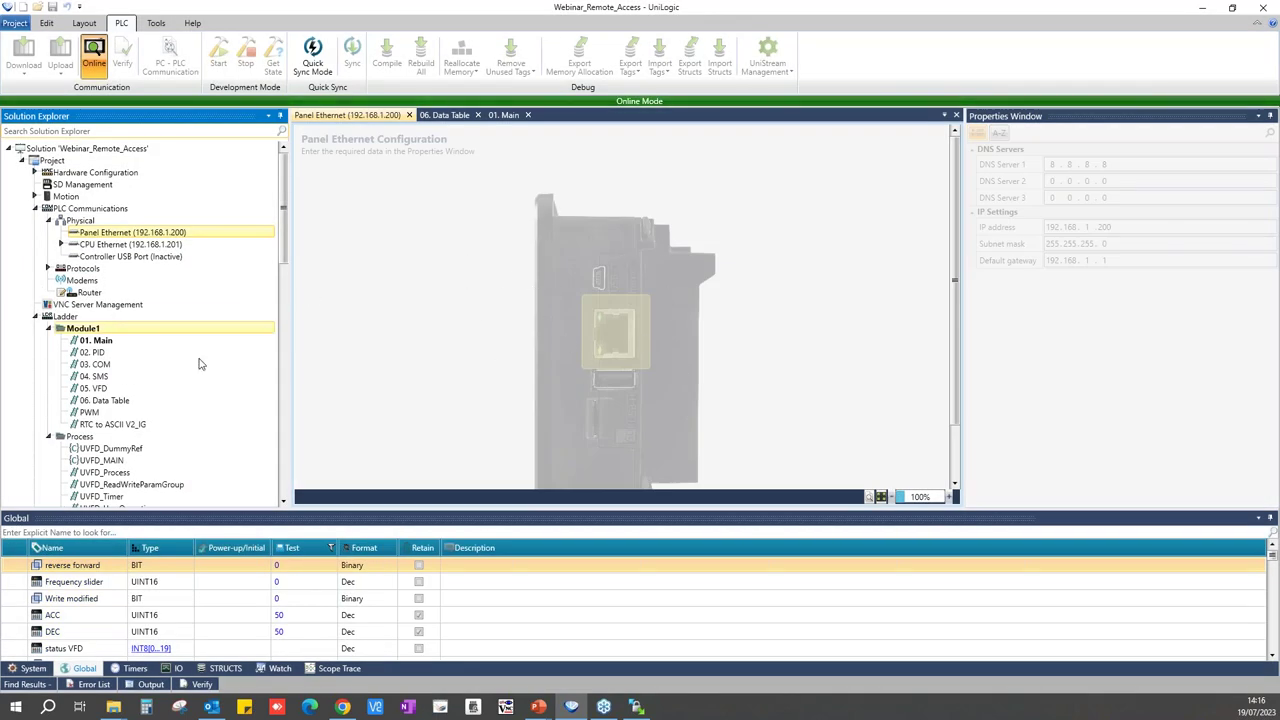
{"action": "double_click", "coordinate": [108, 400]}
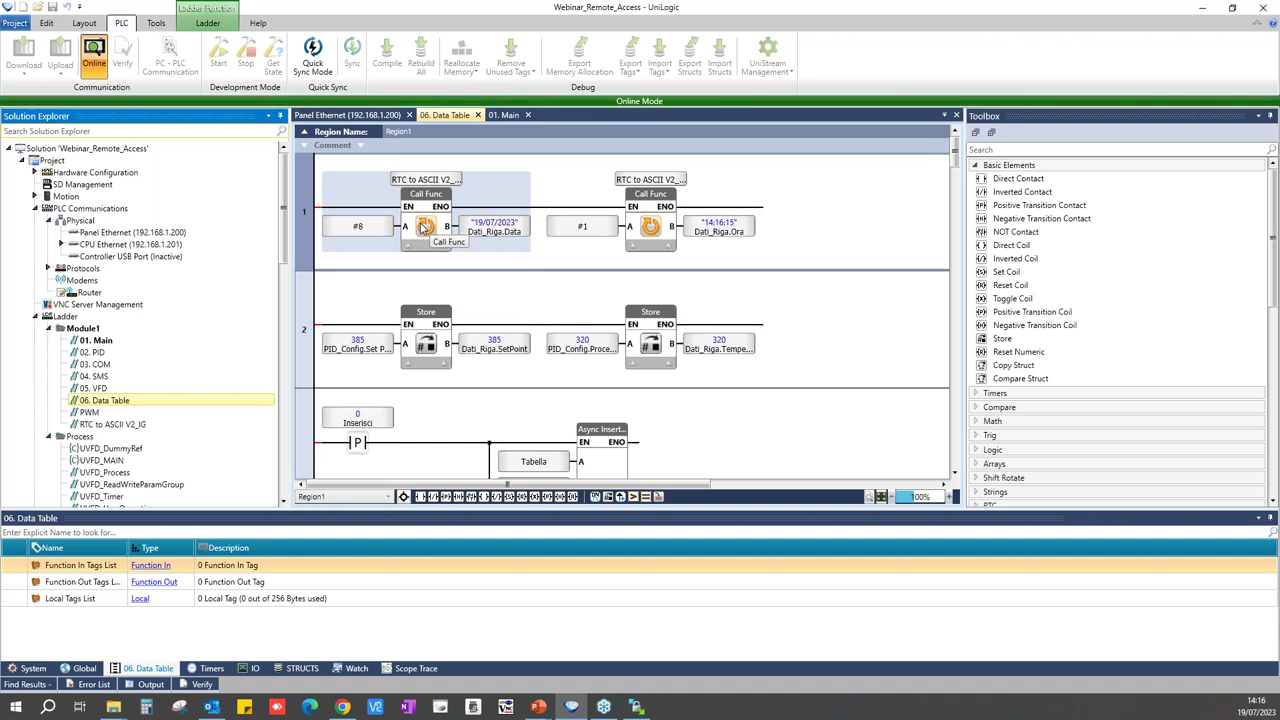
{"action": "mouse_move", "coordinate": [488, 230]}
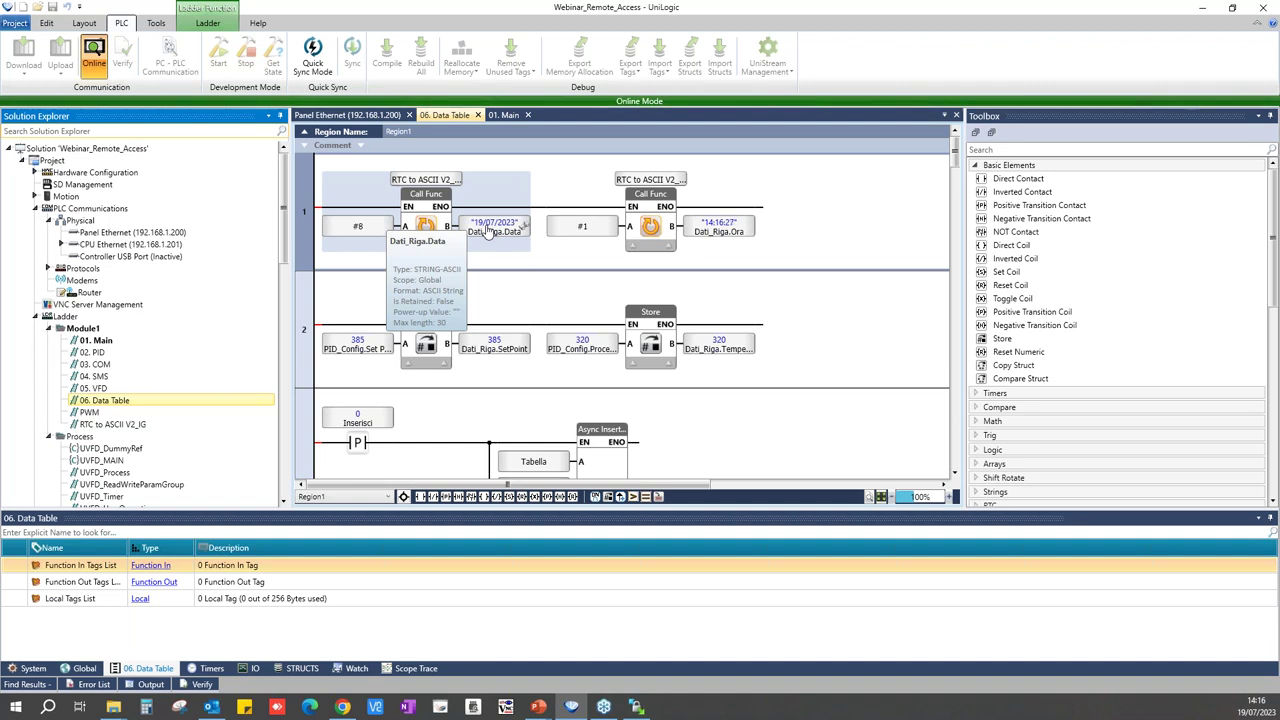
{"action": "scroll", "coordinate": [730, 297], "scroll_direction": "down", "scroll_amount": 2}
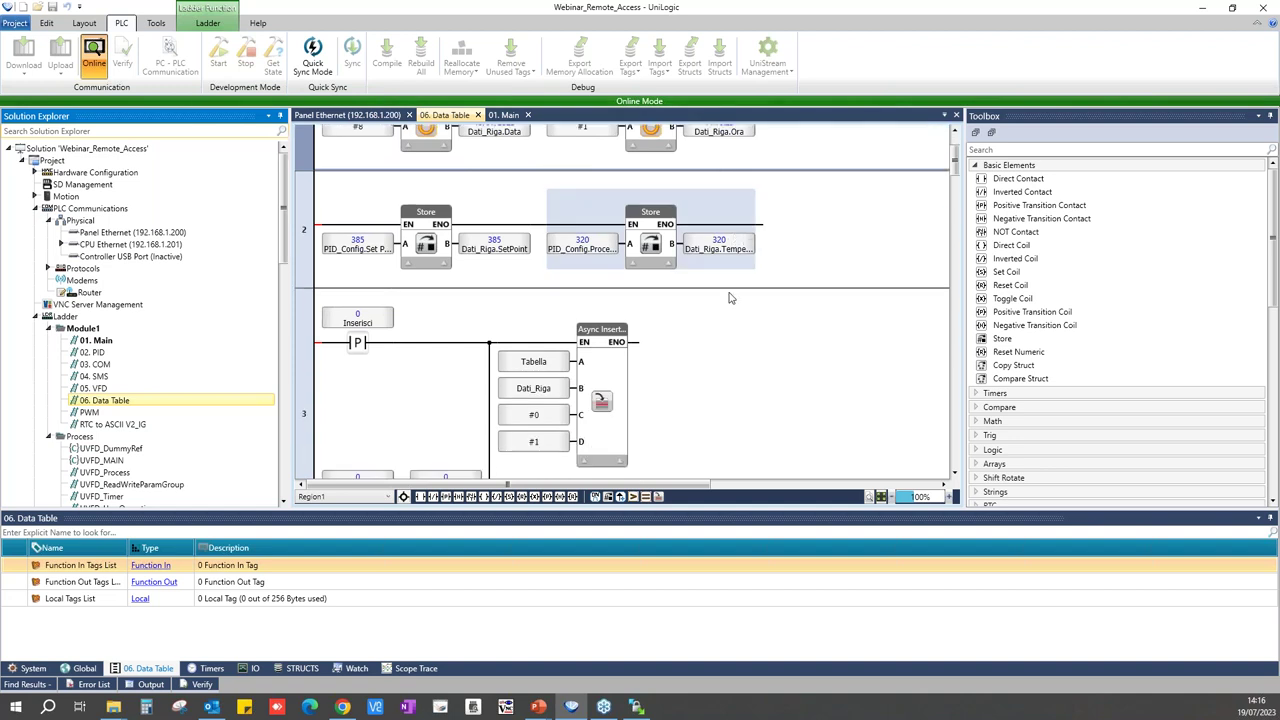
{"action": "scroll", "coordinate": [730, 297], "scroll_direction": "down", "scroll_amount": 10}
{"action": "scroll", "coordinate": [634, 331], "scroll_direction": "up", "scroll_amount": 6}
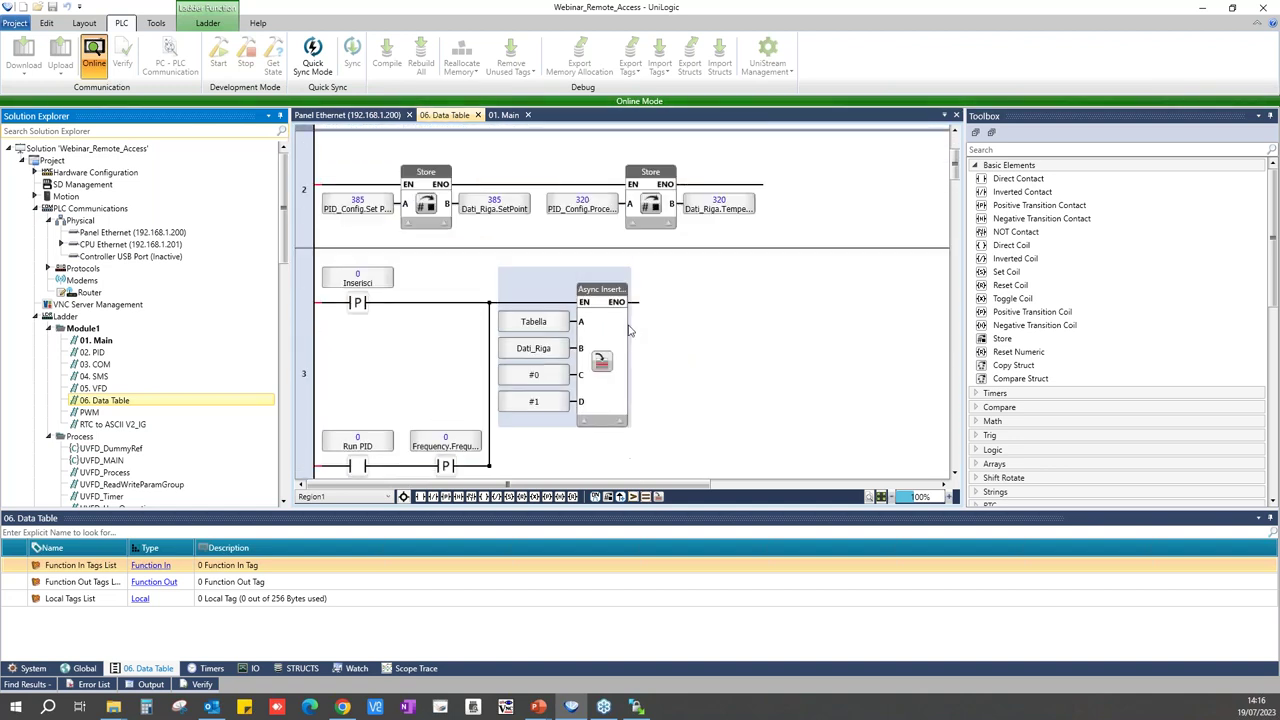
{"action": "scroll", "coordinate": [631, 331], "scroll_direction": "up", "scroll_amount": 4}
{"action": "left_click", "coordinate": [93, 60]}
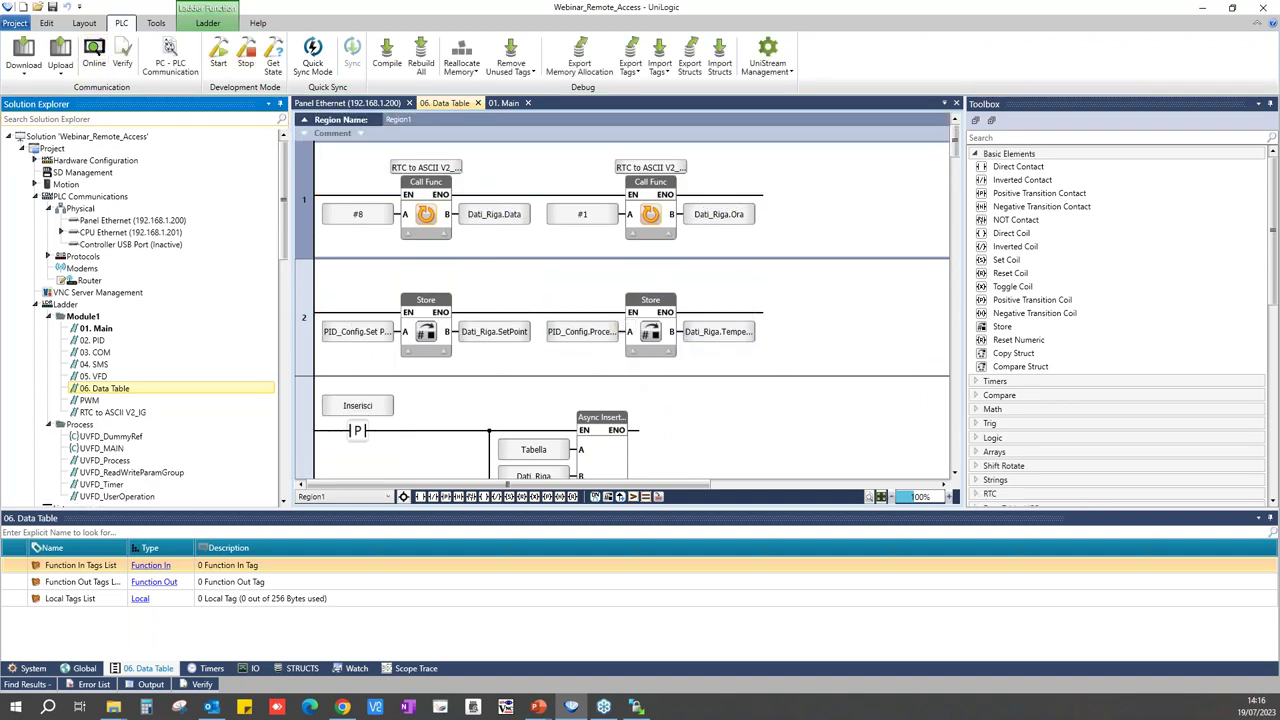
Step: Switch to VNC Viewer and open a remote session to the panel at 192.168.1.200
{"action": "left_click", "coordinate": [375, 707]}
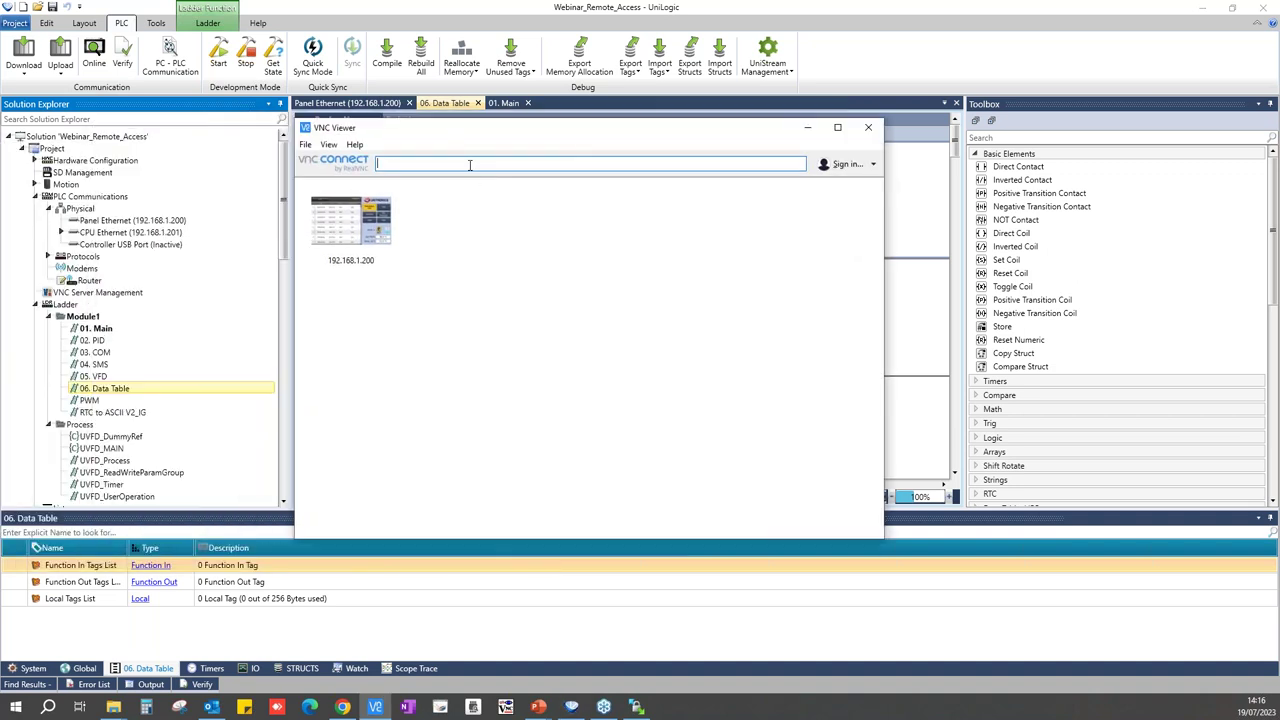
{"action": "type", "text": "192.16"}
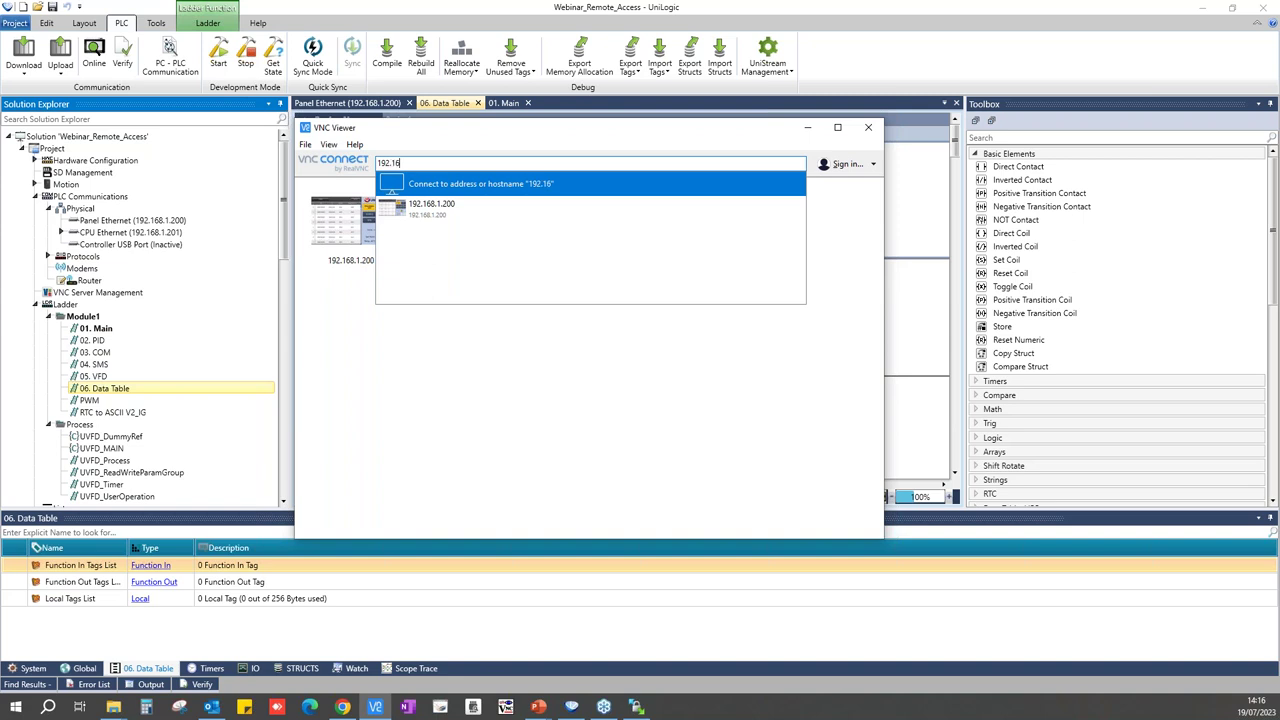
{"action": "type", "text": "8.1.200"}
{"action": "key", "text": "Return"}
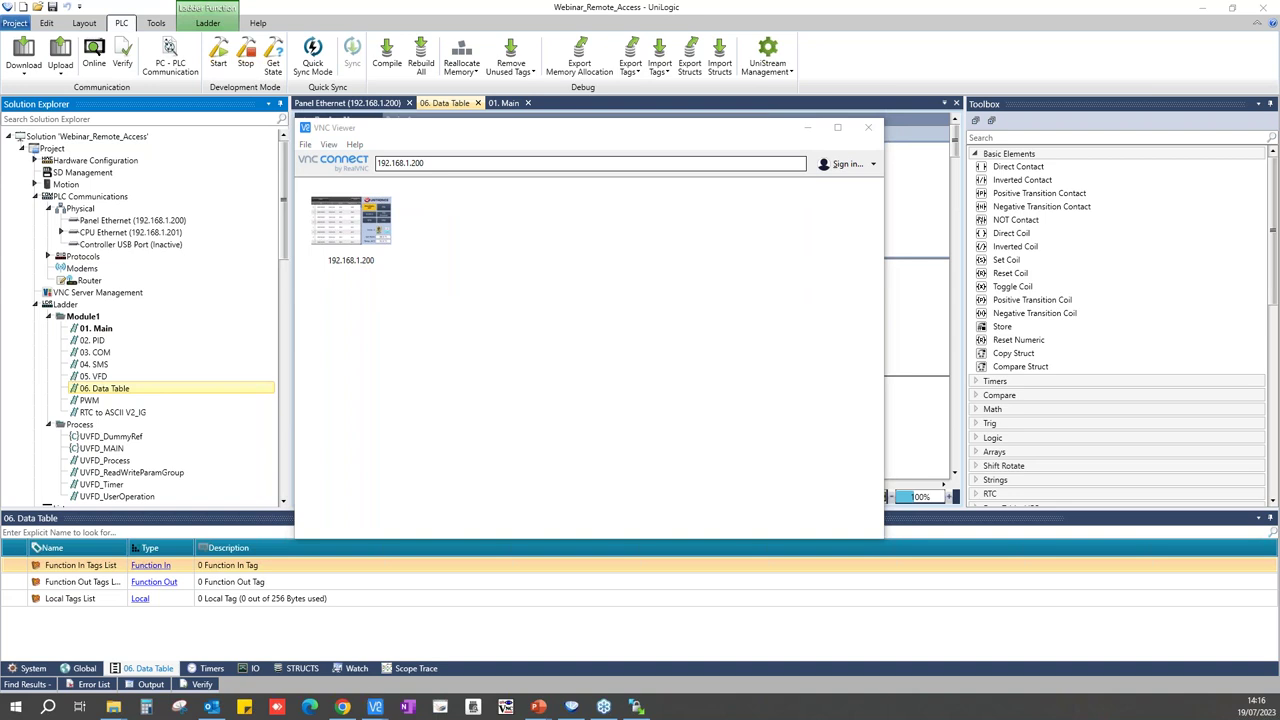
{"action": "left_click_drag", "start_coordinate": [298, 114], "coordinate": [390, 128]}
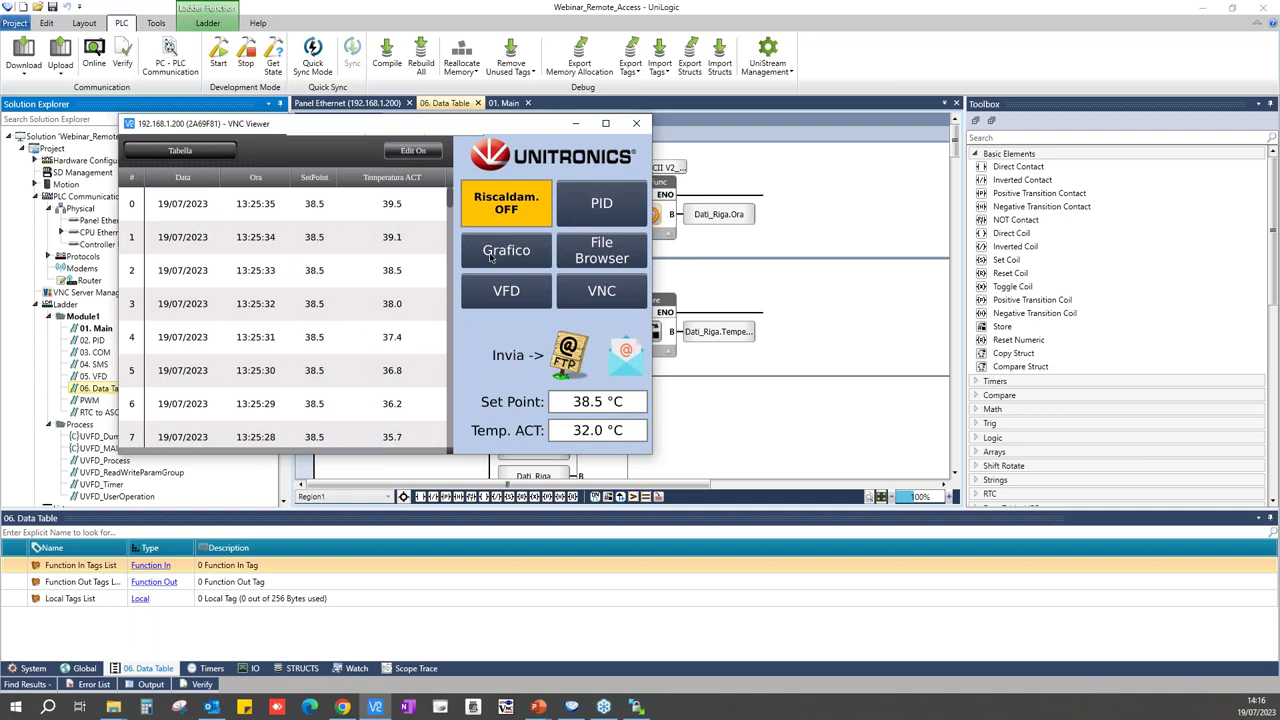
Step: Turn the heating on from the remote panel, view the Grafico page, and turn the heating off
{"action": "left_click", "coordinate": [500, 210]}
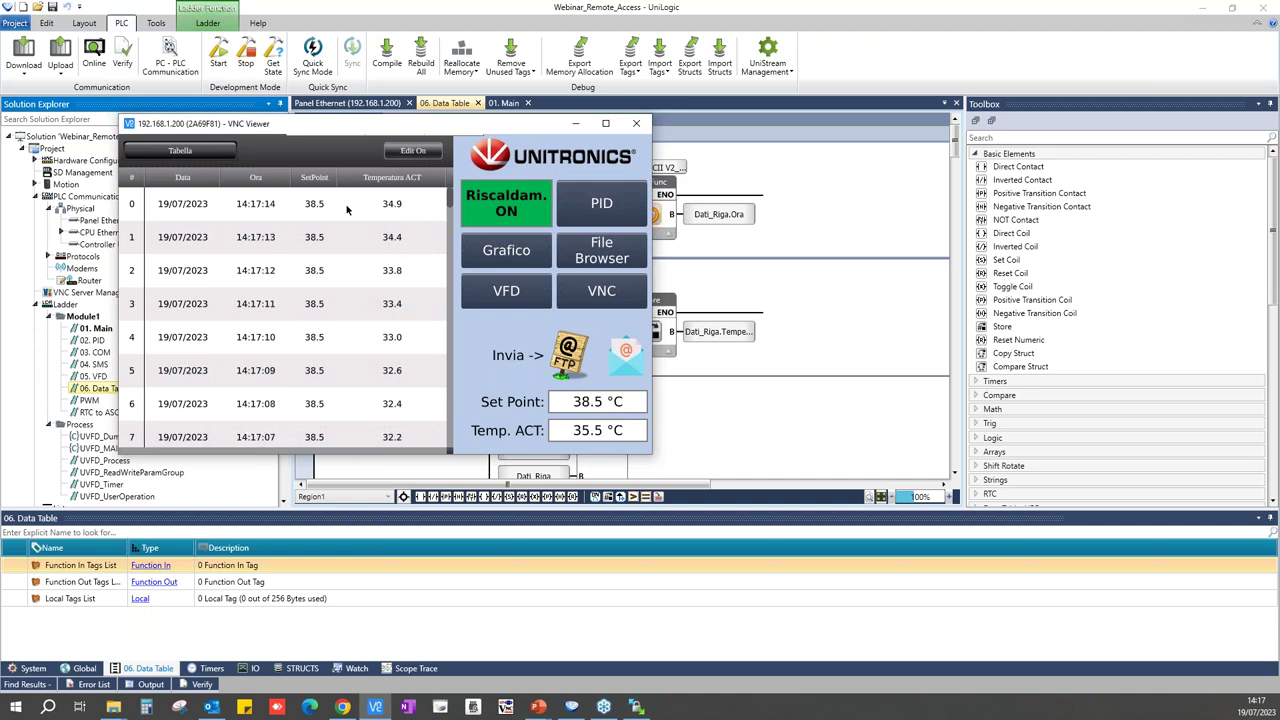
{"action": "left_click", "coordinate": [498, 258]}
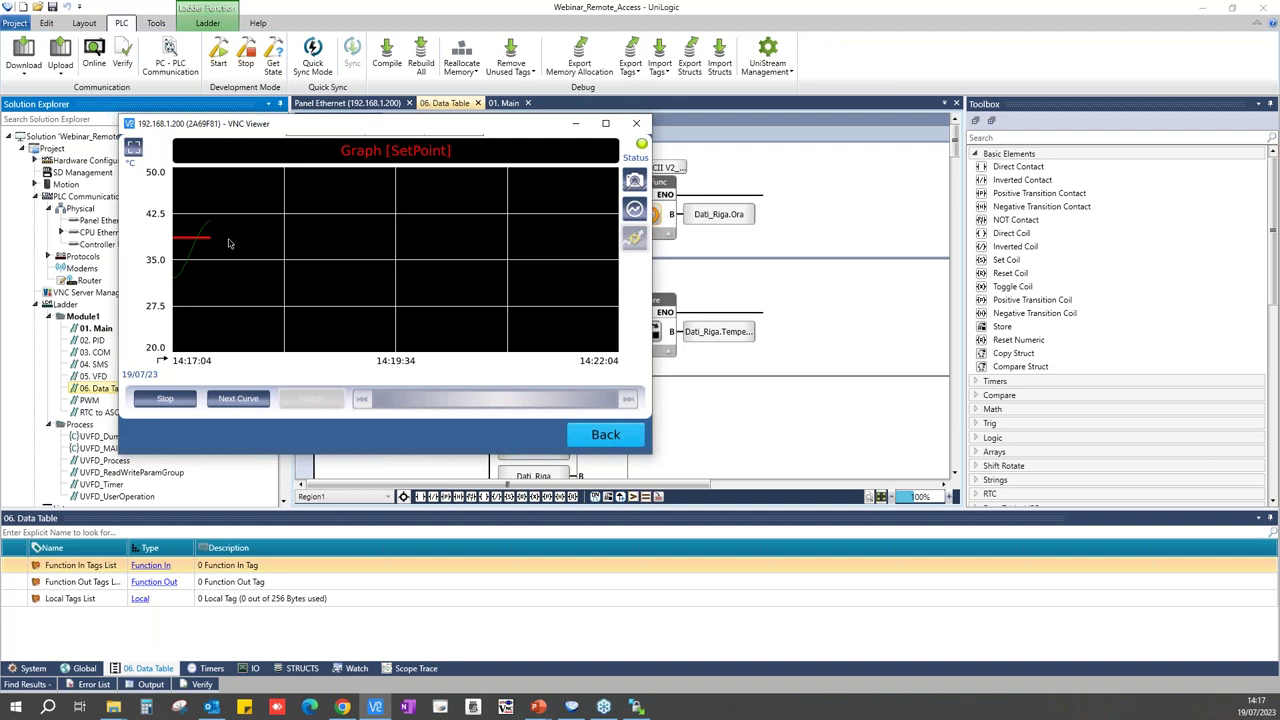
{"action": "left_click", "coordinate": [580, 435]}
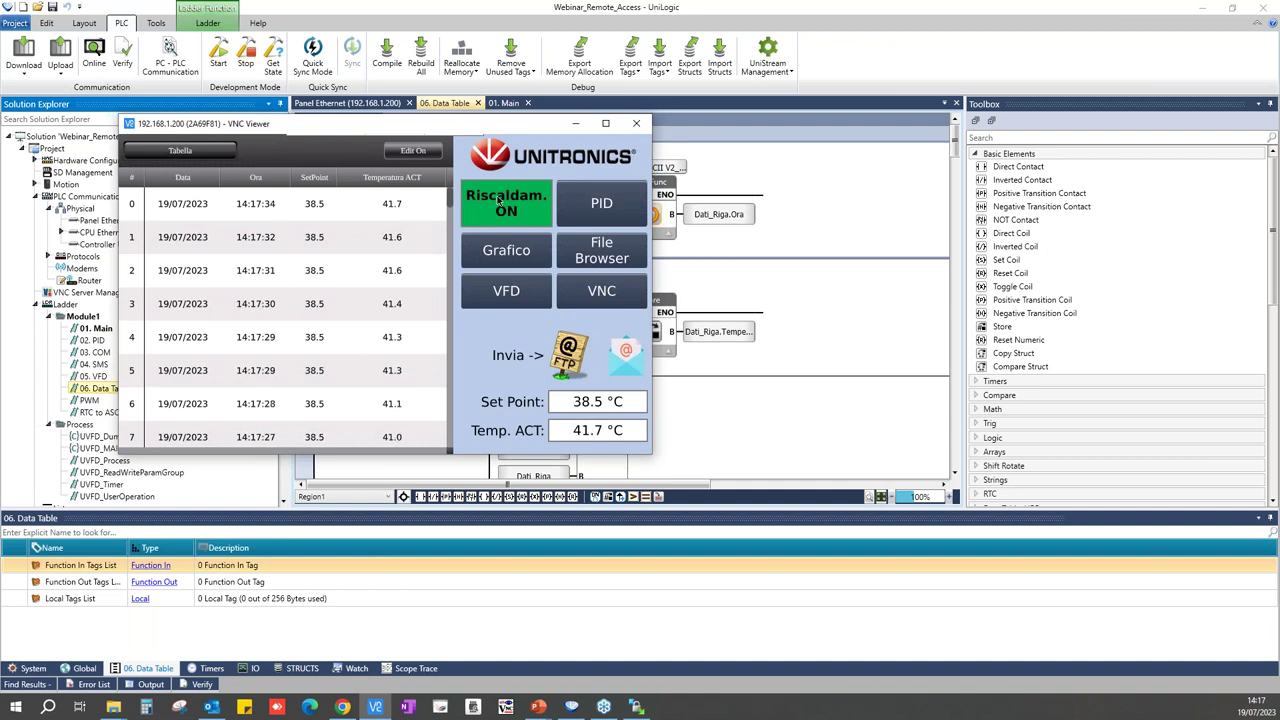
{"action": "left_click", "coordinate": [500, 201]}
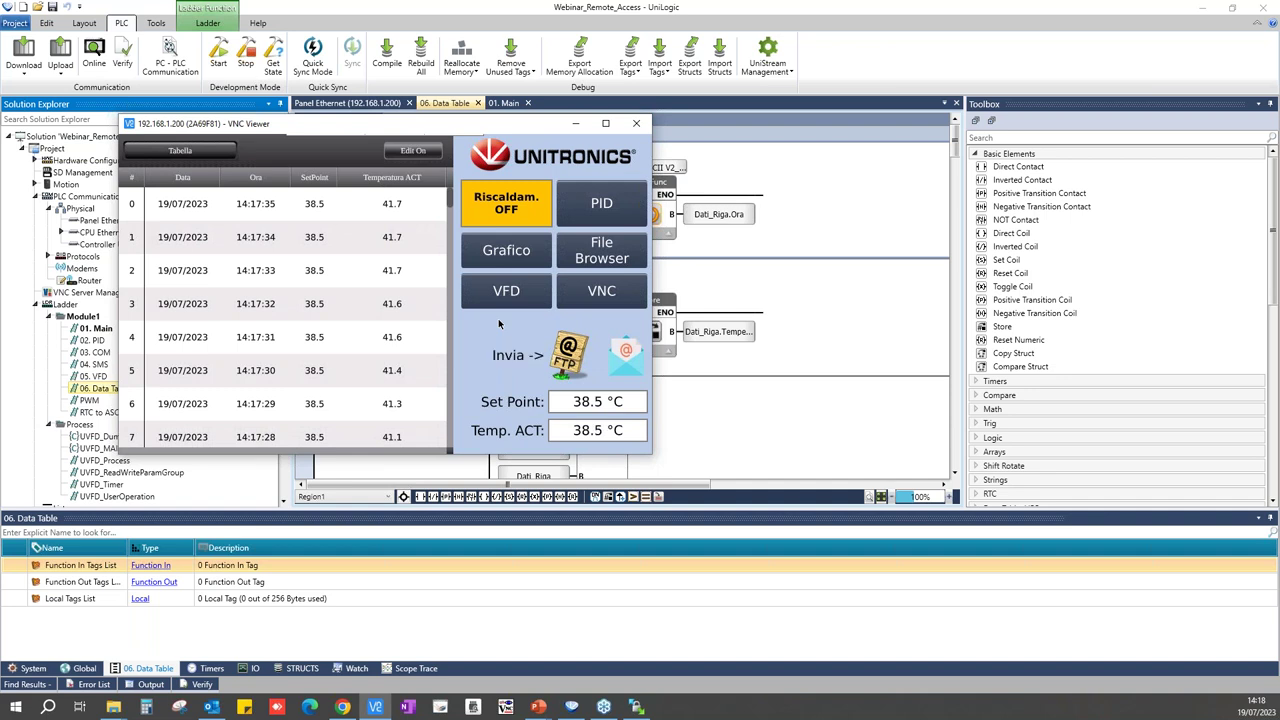
Step: Open the VFD configuration for VFD1 on the remote panel and set the acceleration time to 20 s
{"action": "left_click", "coordinate": [504, 303]}
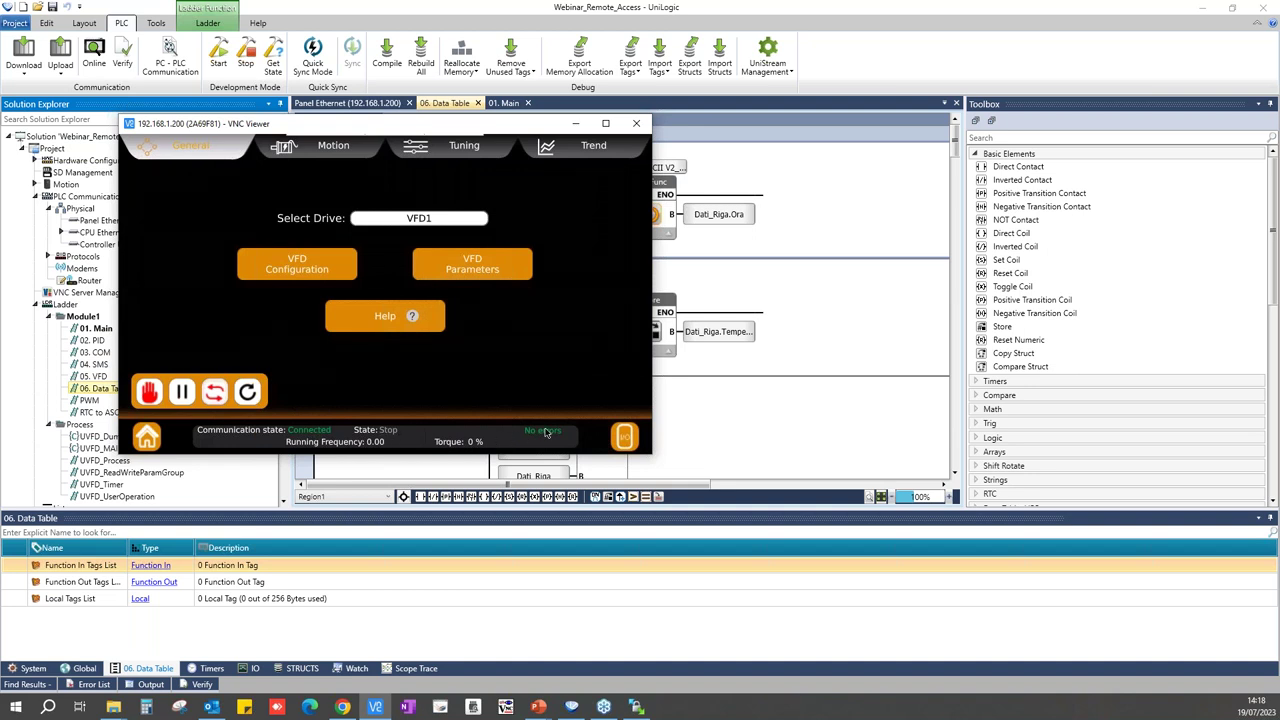
{"action": "left_click", "coordinate": [292, 266]}
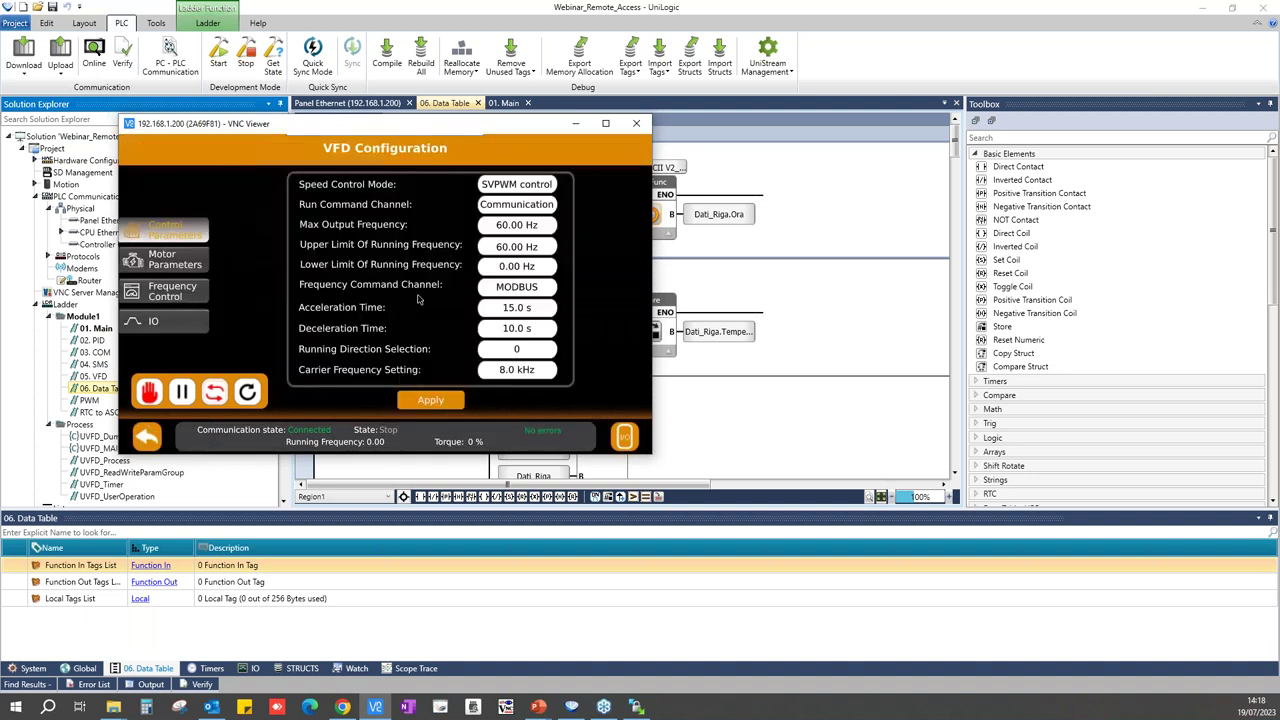
{"action": "left_click", "coordinate": [518, 311]}
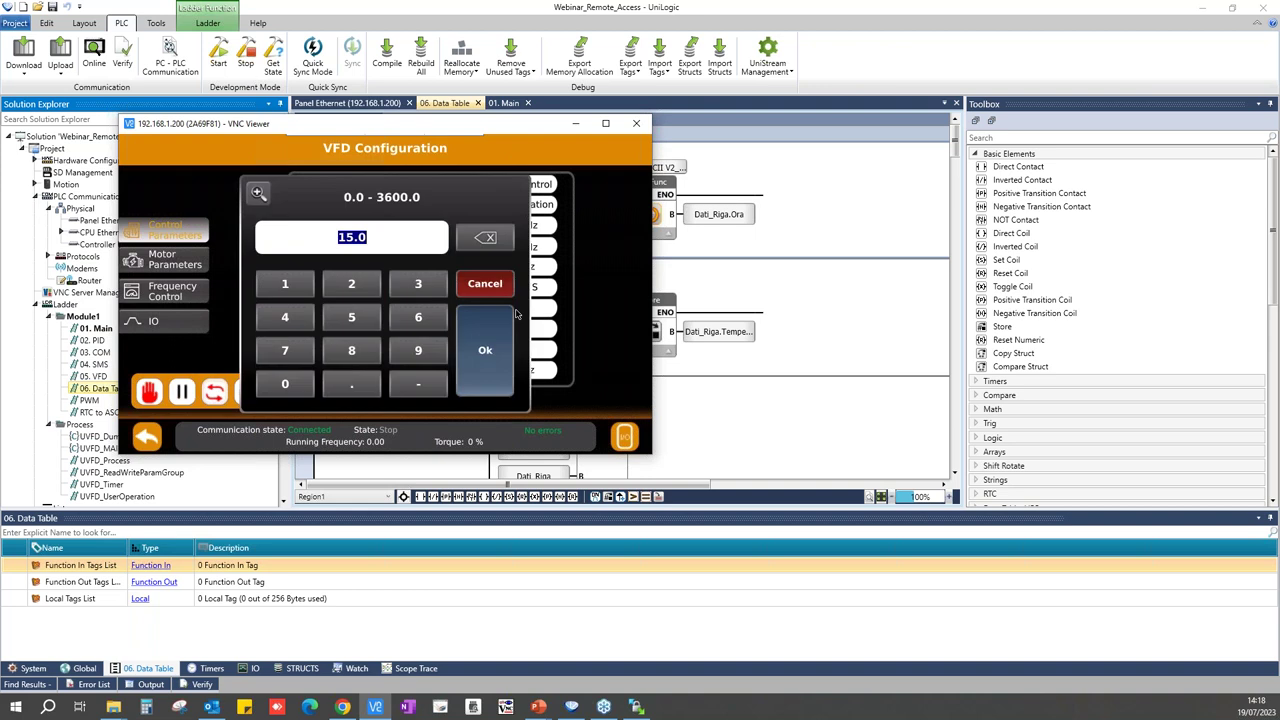
{"action": "left_click", "coordinate": [351, 285]}
{"action": "left_click", "coordinate": [284, 384]}
{"action": "left_click", "coordinate": [485, 355]}
Step: Set the VFD deceleration time to 60 s and apply the control parameters
{"action": "left_click", "coordinate": [506, 334]}
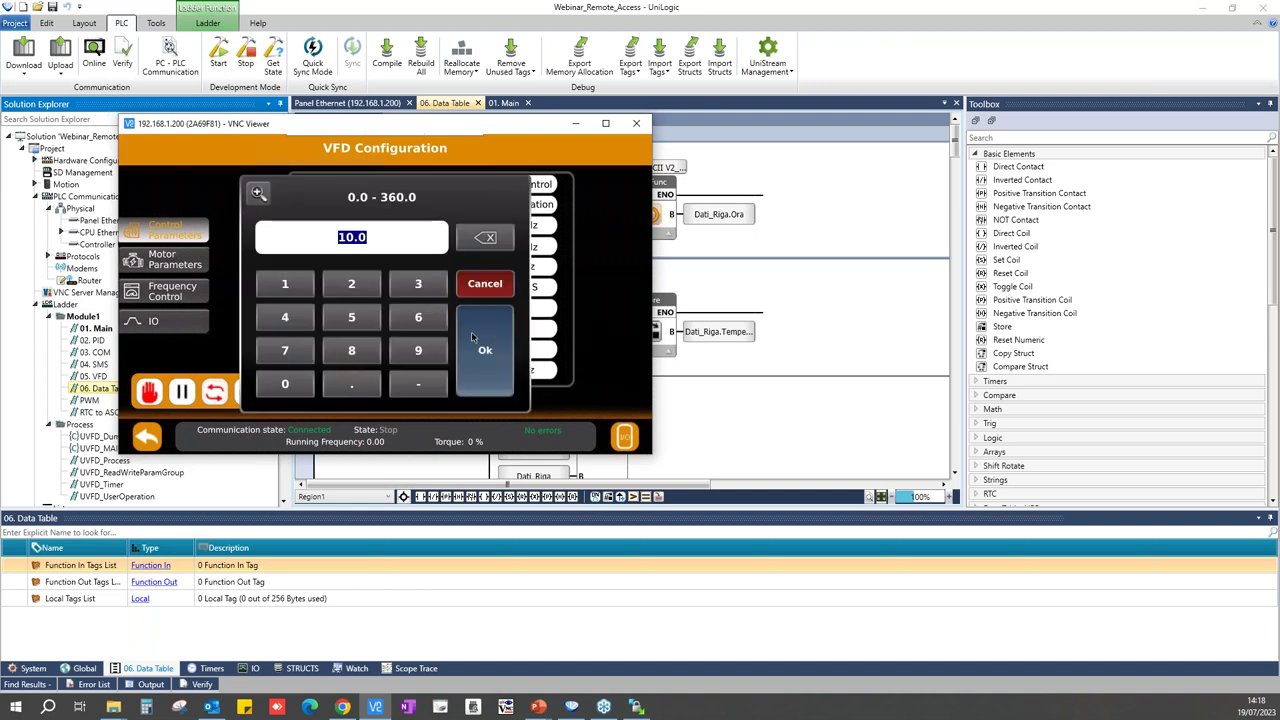
{"action": "left_click", "coordinate": [418, 317]}
{"action": "left_click", "coordinate": [284, 384]}
{"action": "left_click", "coordinate": [485, 355]}
{"action": "left_click", "coordinate": [428, 405]}
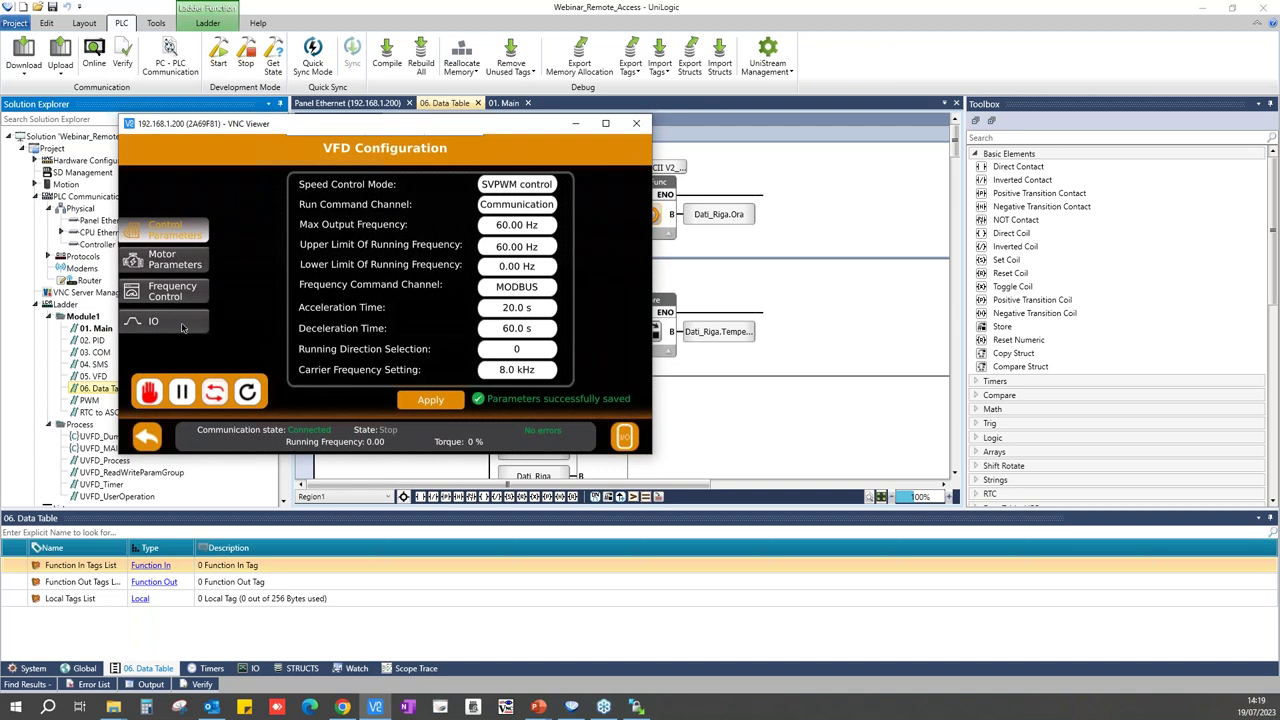
Step: Review the motor parameter, frequency control and IO pages of the VFD configuration, and return to the general VFD page
{"action": "left_click", "coordinate": [161, 271]}
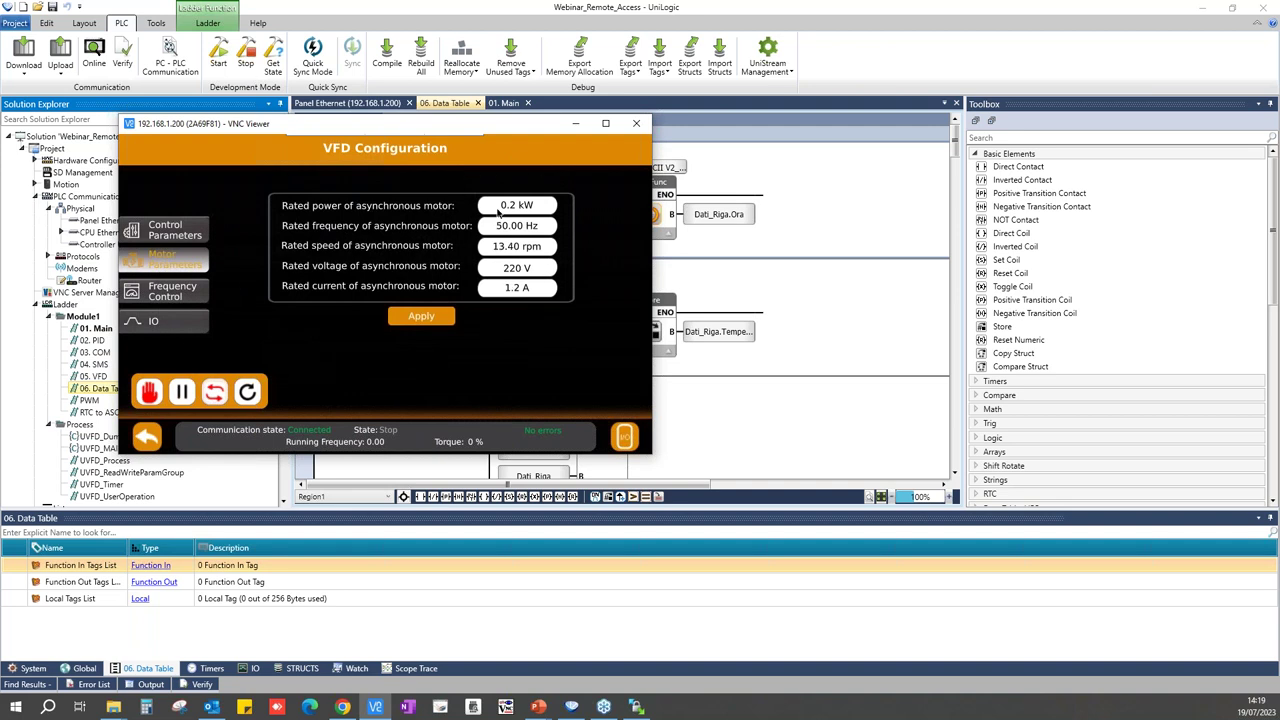
{"action": "left_click", "coordinate": [193, 299]}
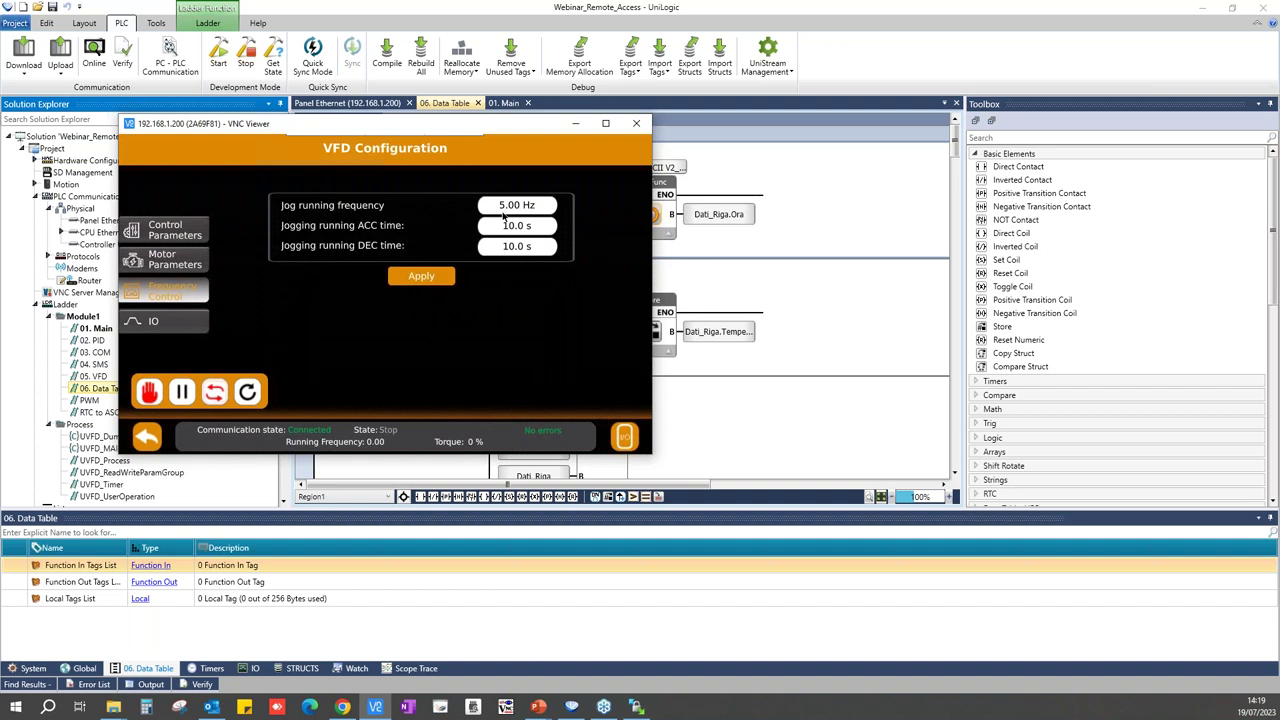
{"action": "left_click", "coordinate": [185, 327]}
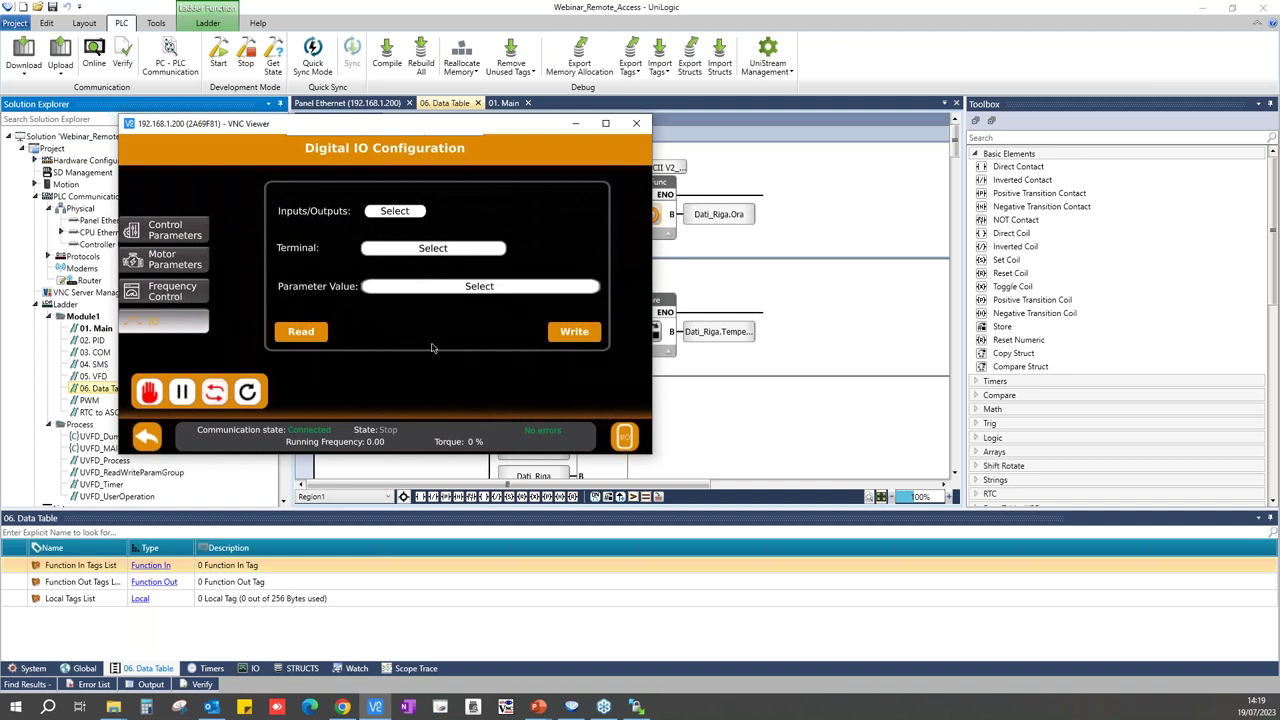
{"action": "left_click", "coordinate": [158, 440]}
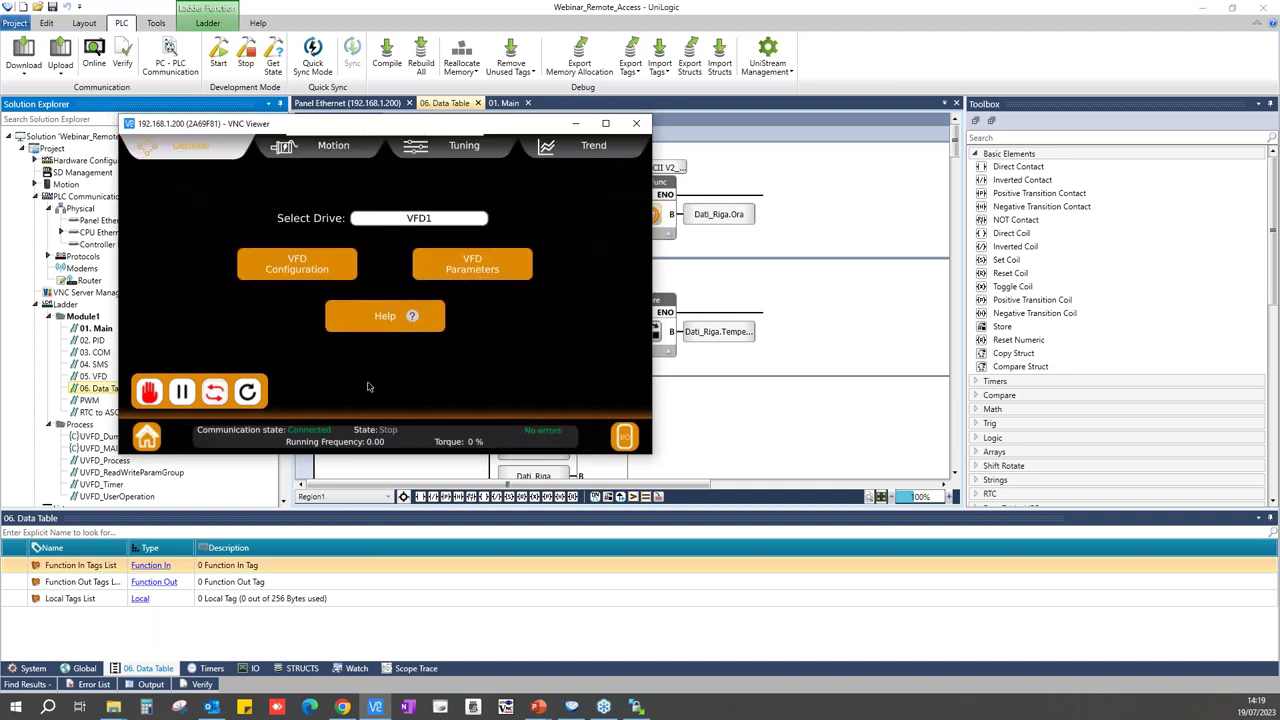
Step: Set the VFD motion frequency target to 35 Hz and run the drive forward
{"action": "left_click", "coordinate": [350, 155]}
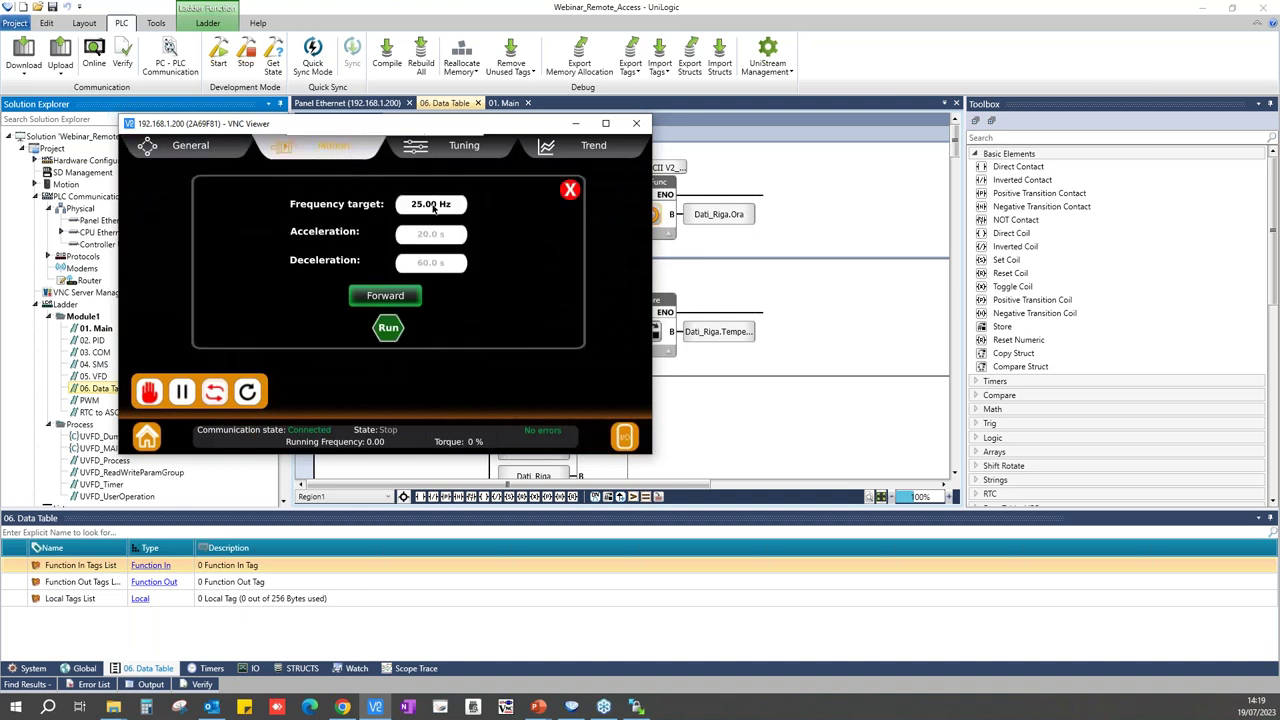
{"action": "left_click", "coordinate": [435, 207]}
{"action": "left_click", "coordinate": [418, 284]}
{"action": "left_click", "coordinate": [373, 317]}
{"action": "left_click", "coordinate": [484, 332]}
{"action": "left_click", "coordinate": [391, 338]}
Step: Review the VFD tuning and trend pages and return to the panel's home page
{"action": "left_click", "coordinate": [466, 150]}
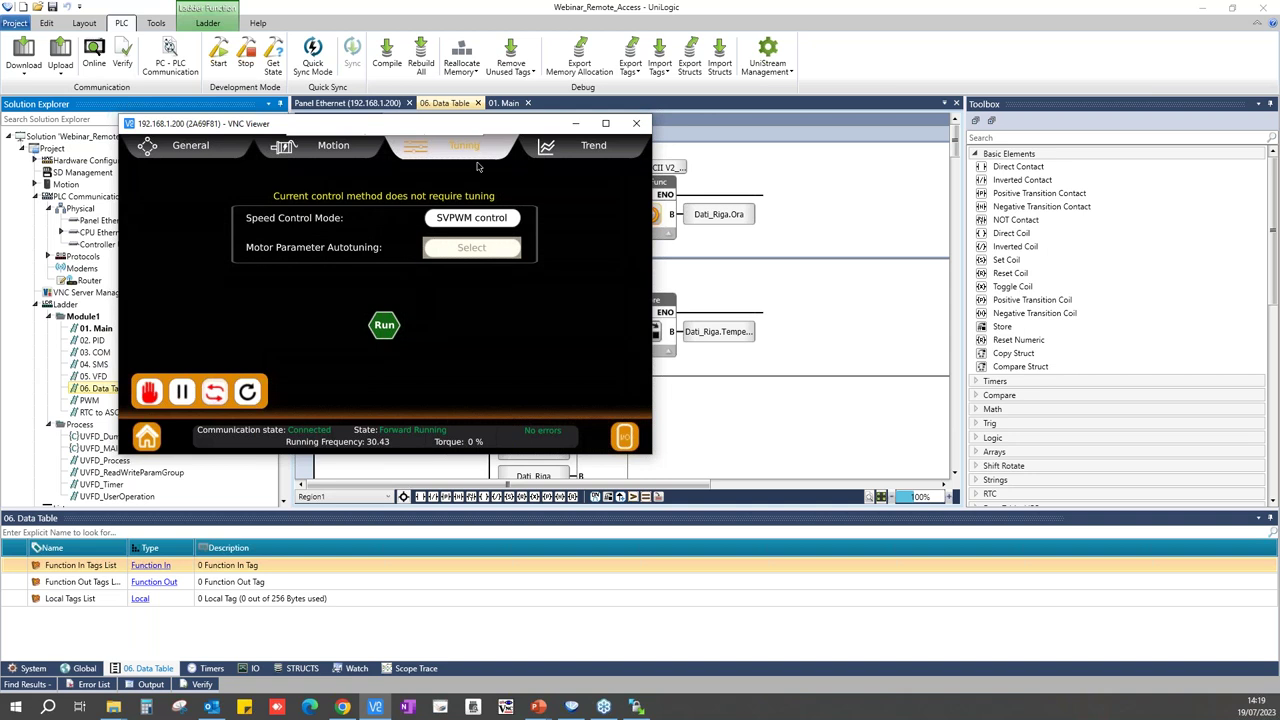
{"action": "left_click", "coordinate": [576, 150]}
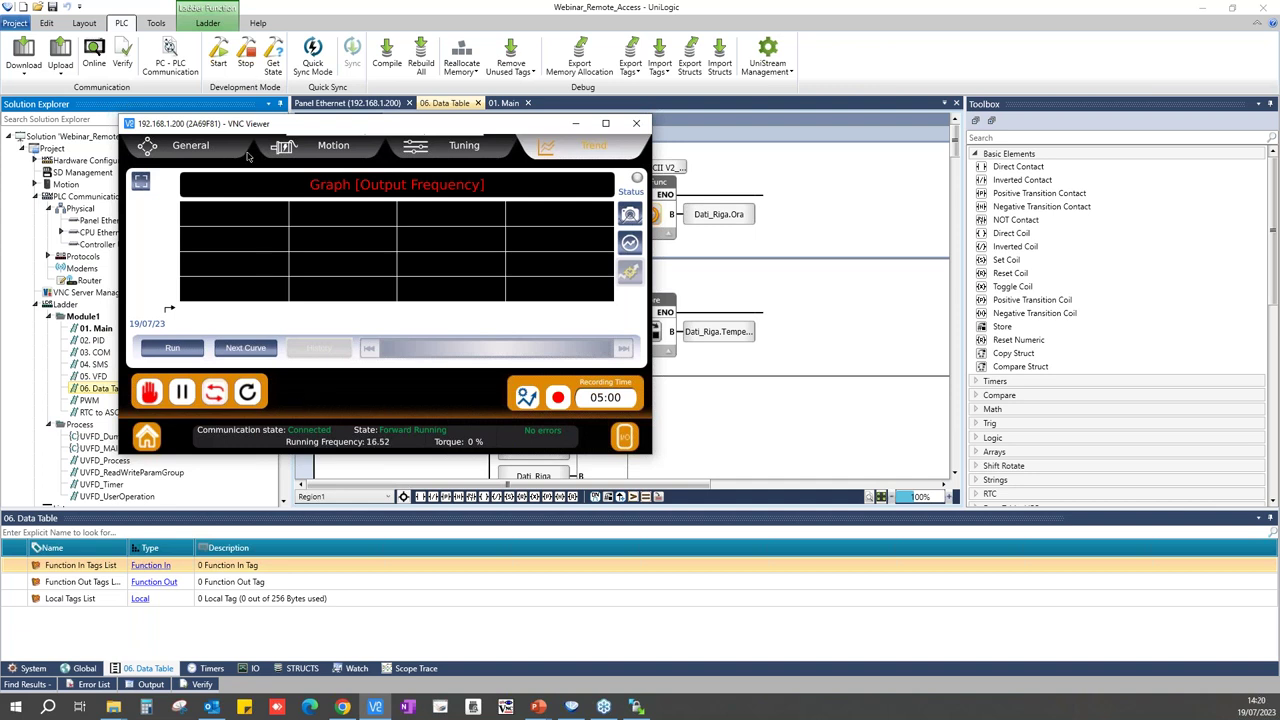
{"action": "left_click", "coordinate": [236, 148]}
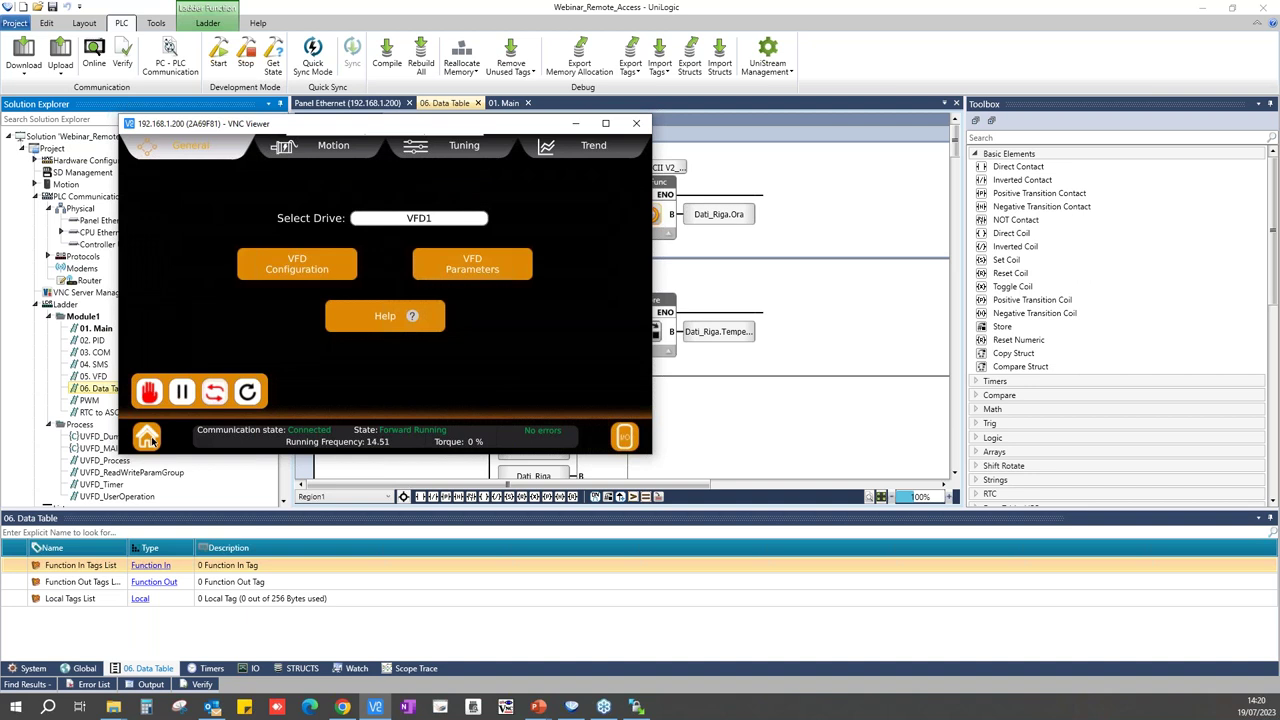
{"action": "left_click", "coordinate": [152, 440]}
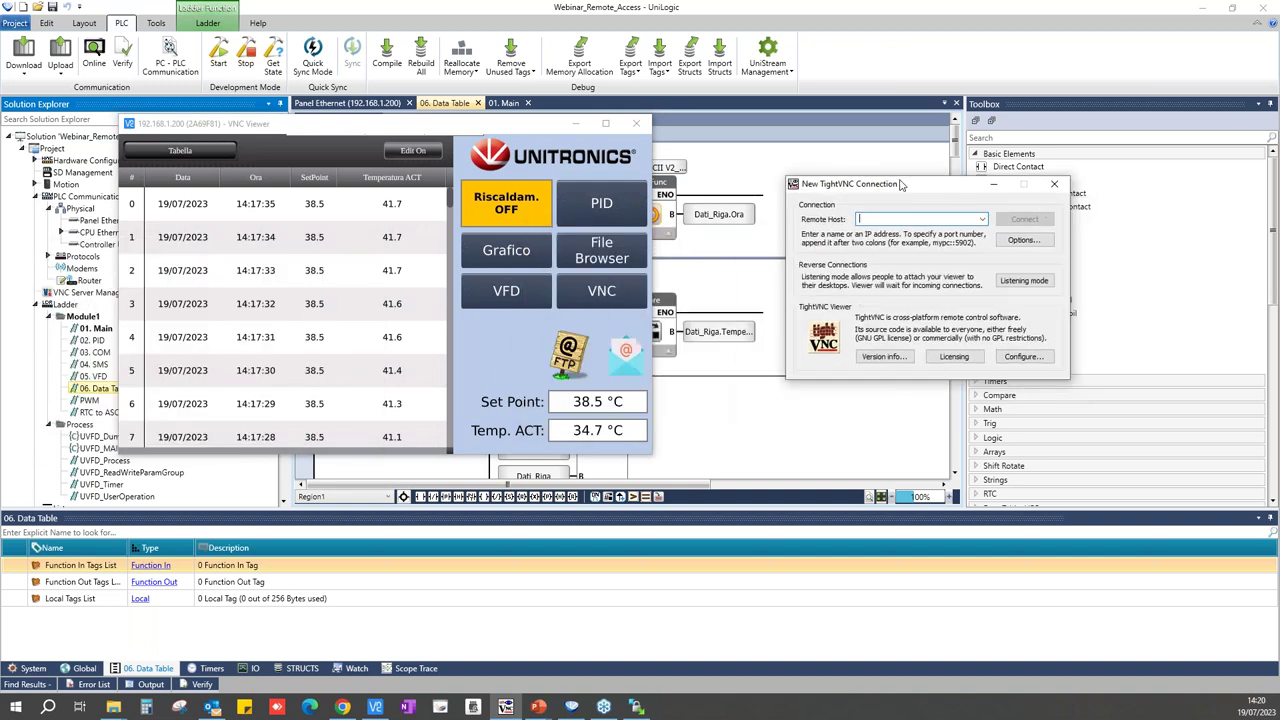
Step: Open a second remote session to the panel at 192.168.1.200 with TightVNC Viewer
{"action": "type", "text": "10"}
{"action": "key", "text": "BackSpace"}
{"action": "type", "text": "92.168.1"}
{"action": "key", "text": "BackSpace"}
{"action": "key", "text": "BackSpace"}
{"action": "key", "text": "BackSpace"}
{"action": "key", "text": "BackSpace"}
{"action": "type", "text": ".168.1.200"}
{"action": "key", "text": "Return"}
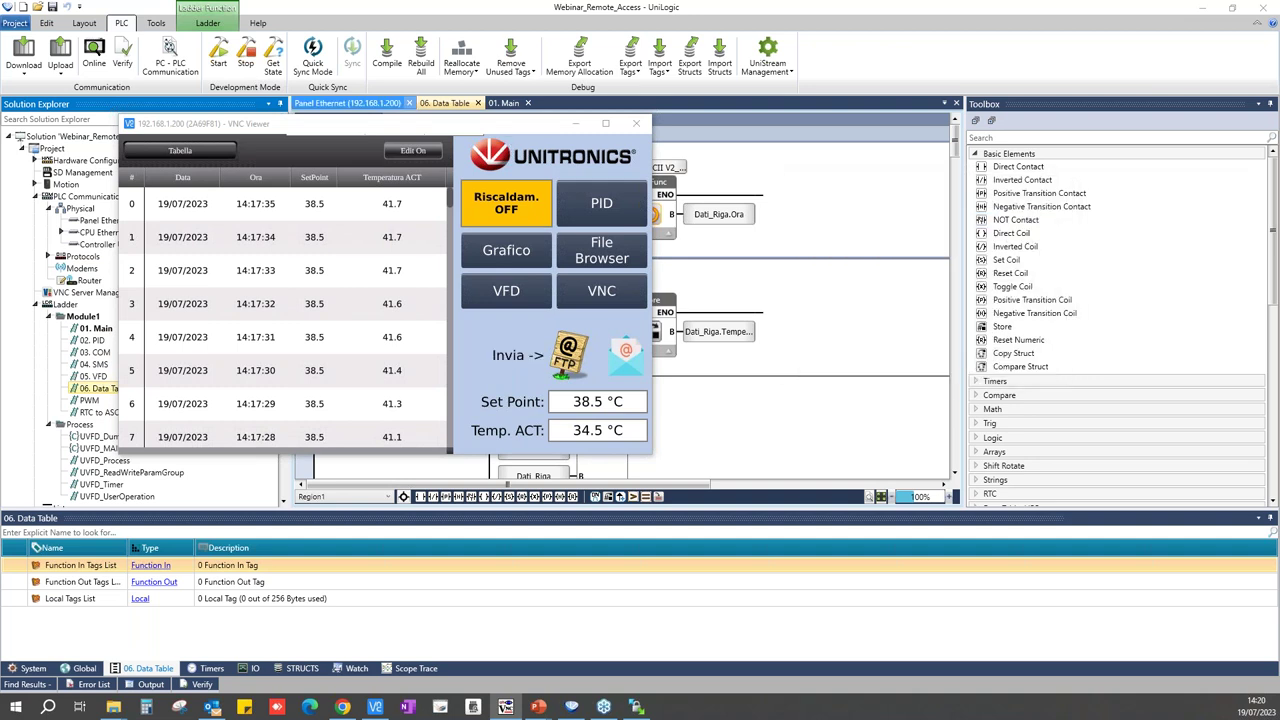
Step: Place the TightVNC window beside the first viewer and compare the Grafico page in both sessions before returning to the home page
{"action": "left_click_drag", "start_coordinate": [164, 133], "coordinate": [1098, 133]}
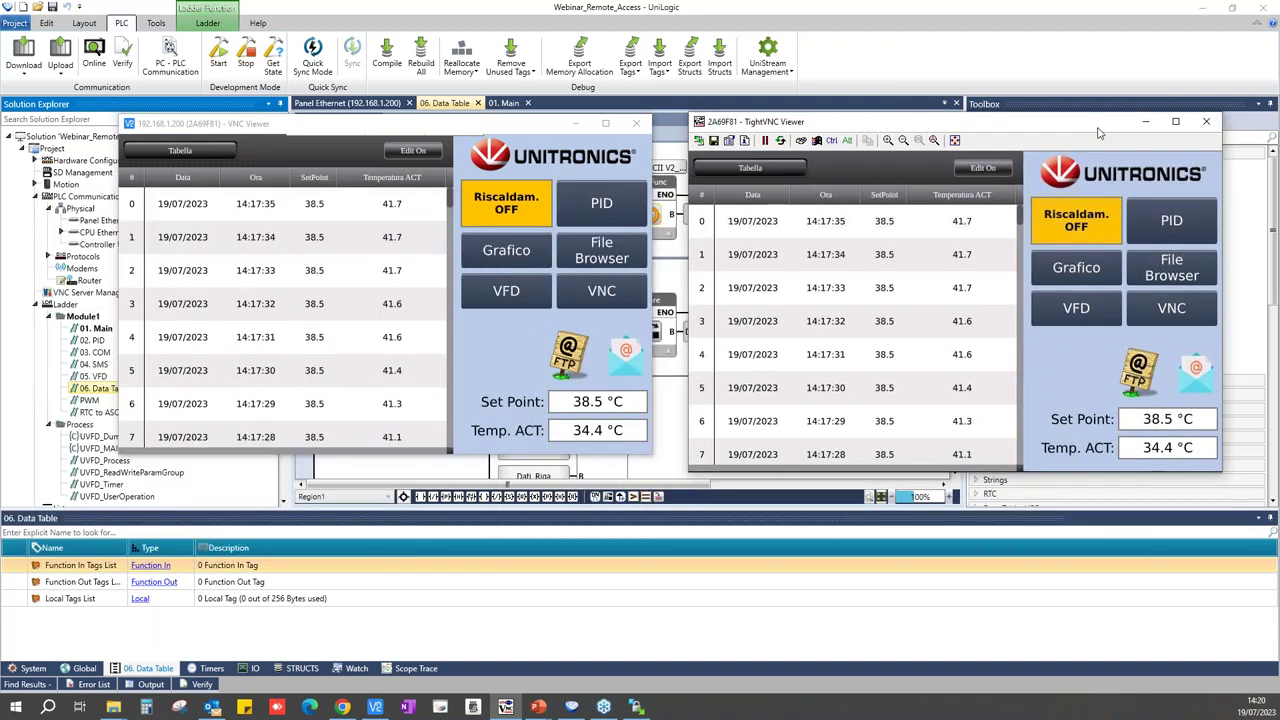
{"action": "left_click", "coordinate": [1108, 282]}
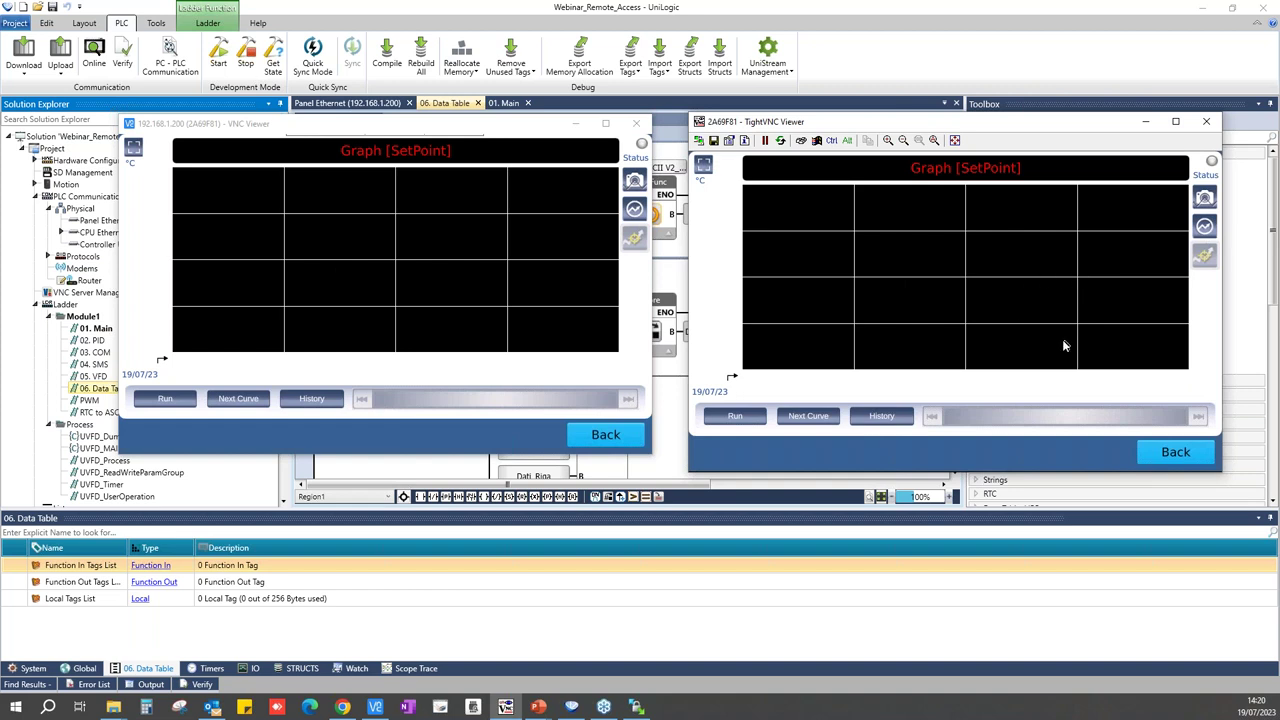
{"action": "left_click", "coordinate": [1178, 458]}
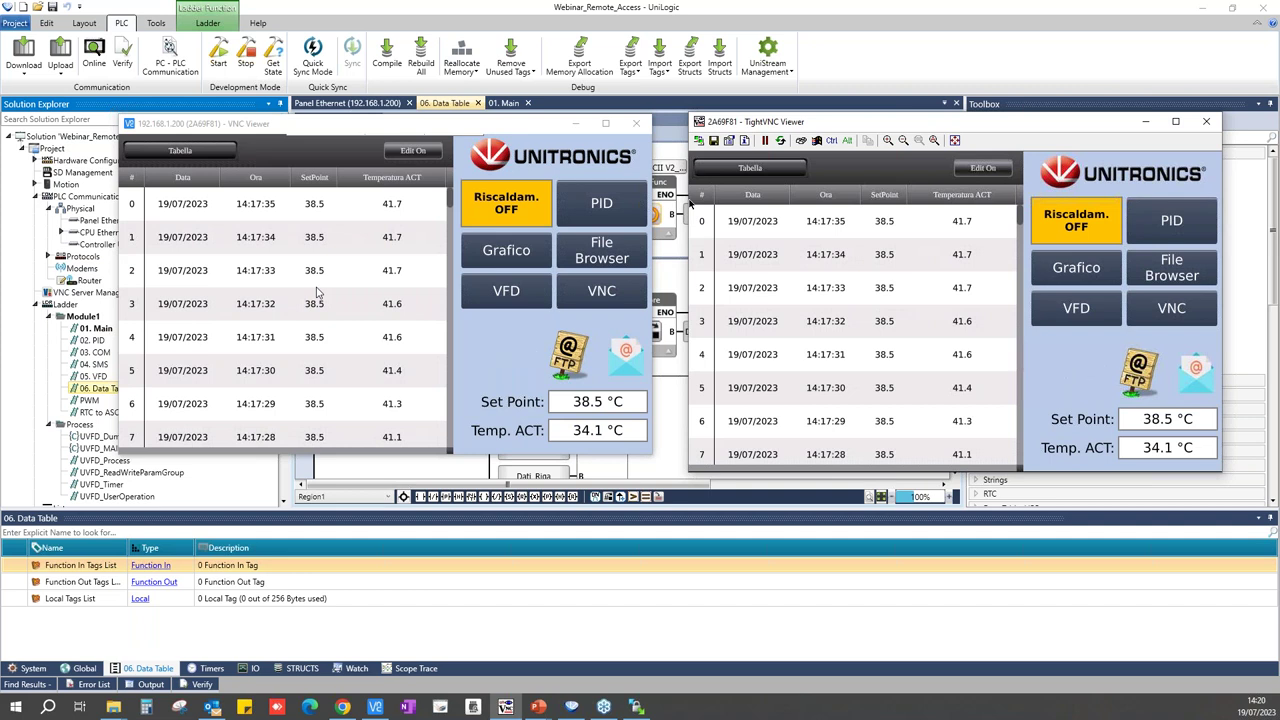
Step: Close the TightVNC session, move the remaining VNC Viewer window to the middle and open the panel's VNC page
{"action": "left_click", "coordinate": [1201, 122]}
{"action": "left_click_drag", "start_coordinate": [400, 123], "coordinate": [620, 142]}
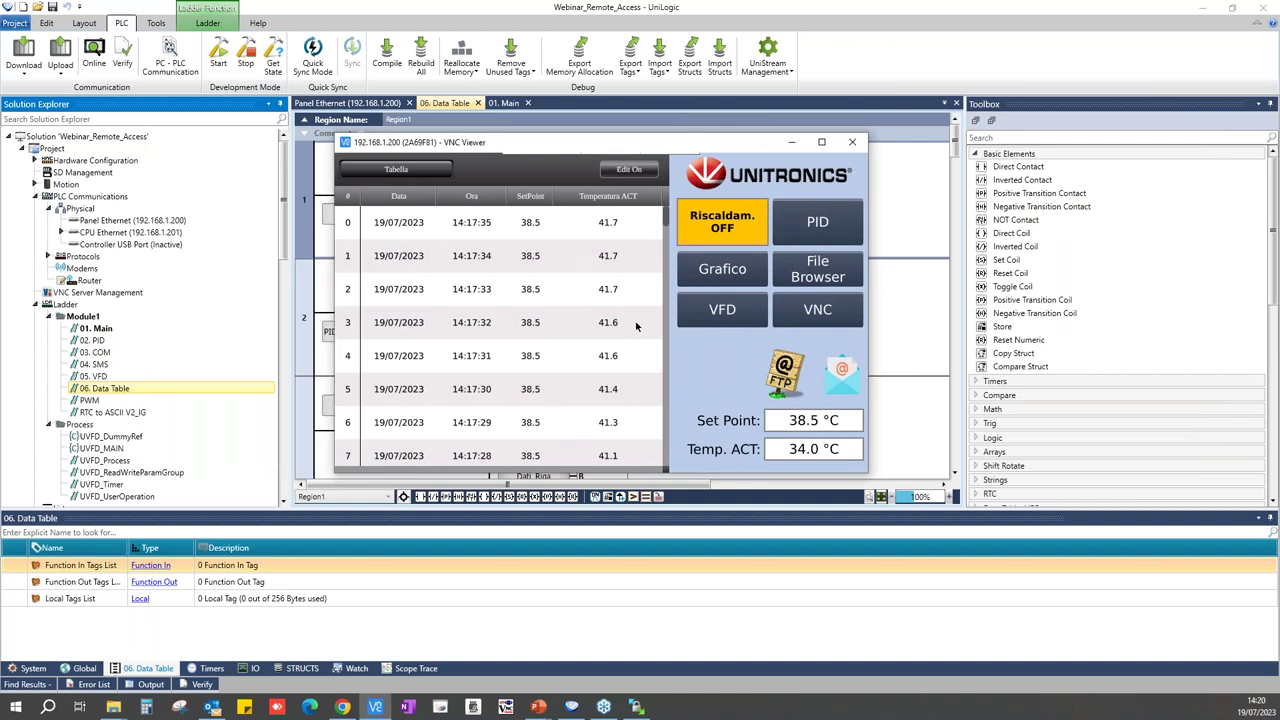
{"action": "left_click", "coordinate": [820, 311]}
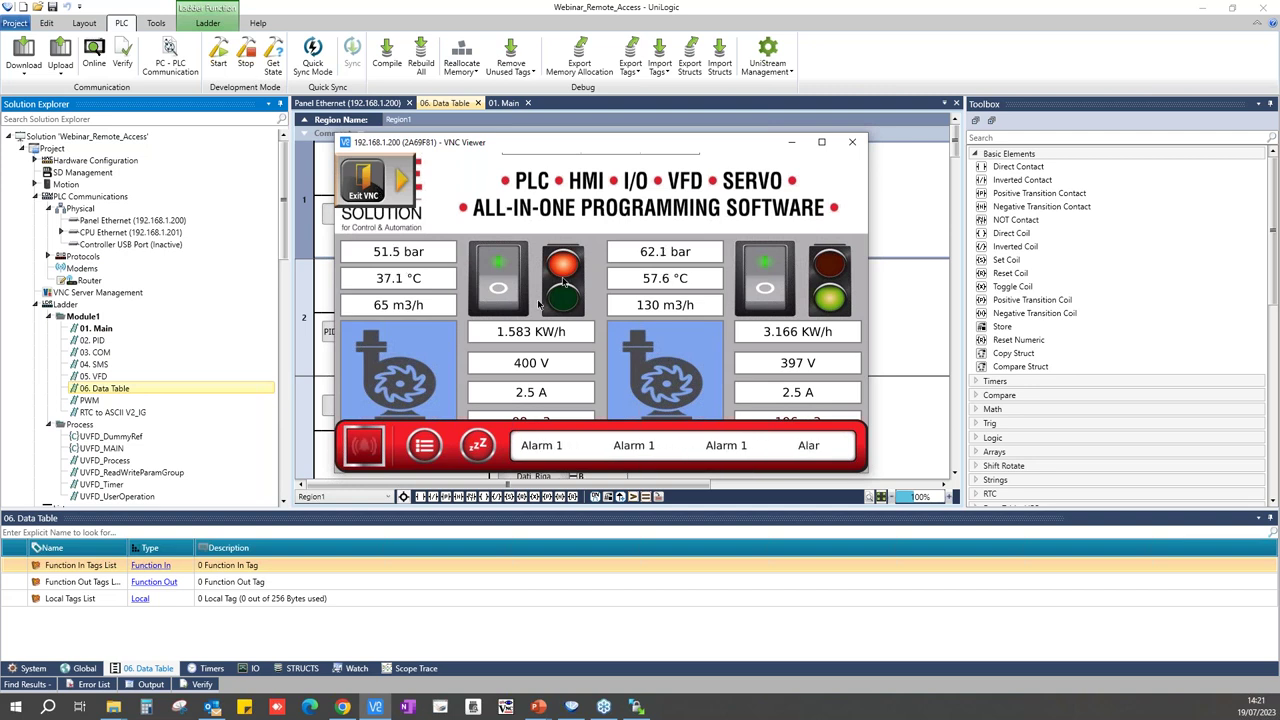
Step: Reset the first pump's alarm light and switch both pumps off, exiting the panel's nested VNC session
{"action": "left_click", "coordinate": [564, 278]}
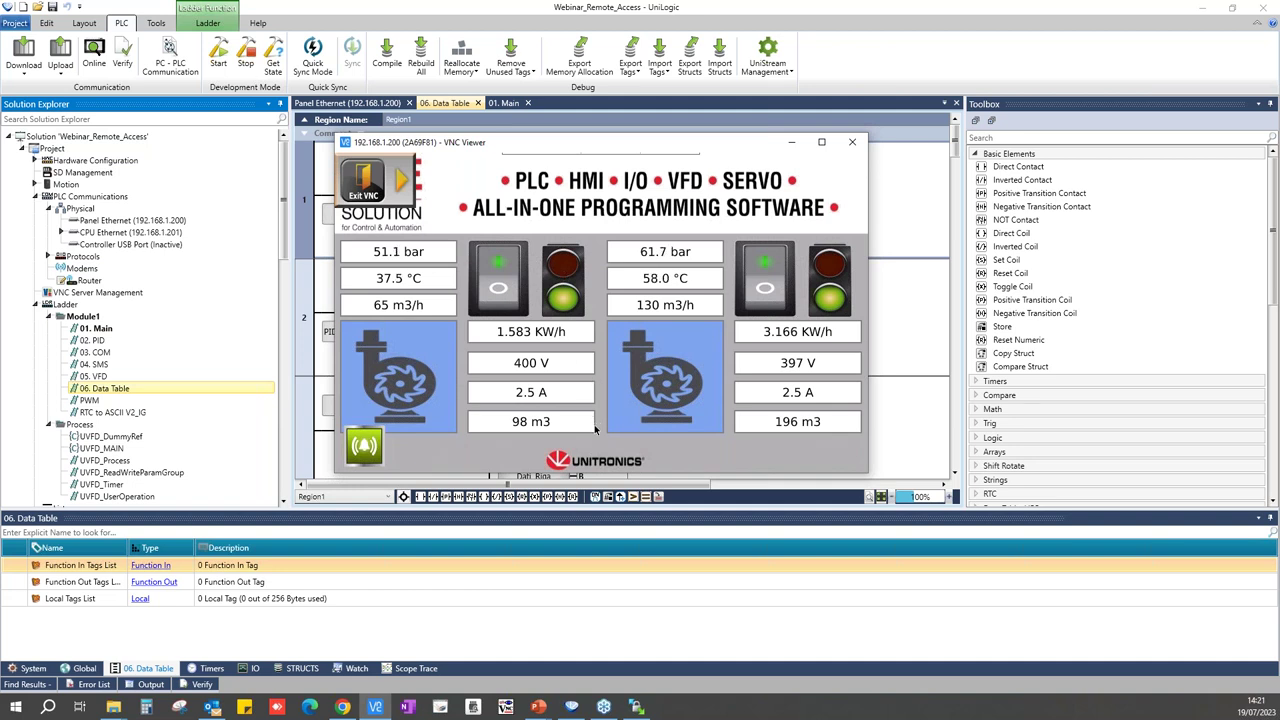
{"action": "left_click", "coordinate": [508, 287]}
{"action": "left_click", "coordinate": [759, 300]}
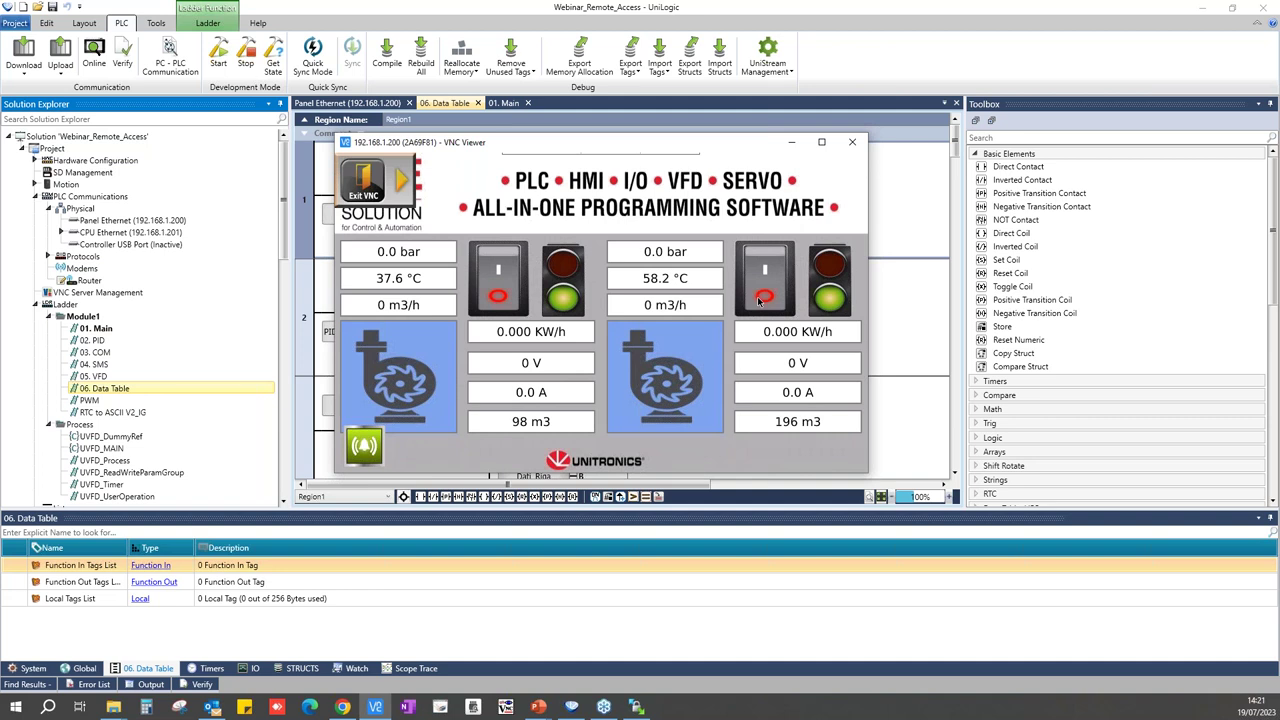
{"action": "left_click", "coordinate": [367, 186]}
Step: Switch to the running PowerPoint slideshow and advance from the DEMO slide to the Web Server slide
{"action": "mouse_move", "coordinate": [540, 708]}
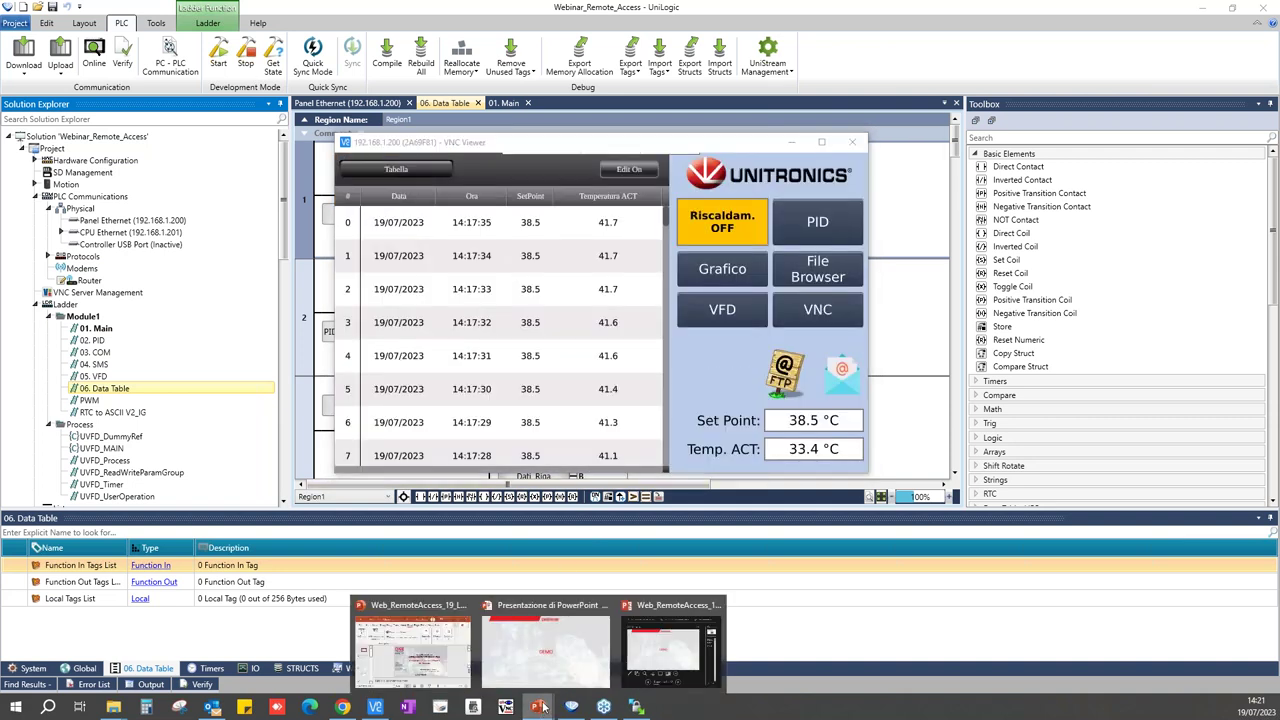
{"action": "left_click", "coordinate": [560, 650]}
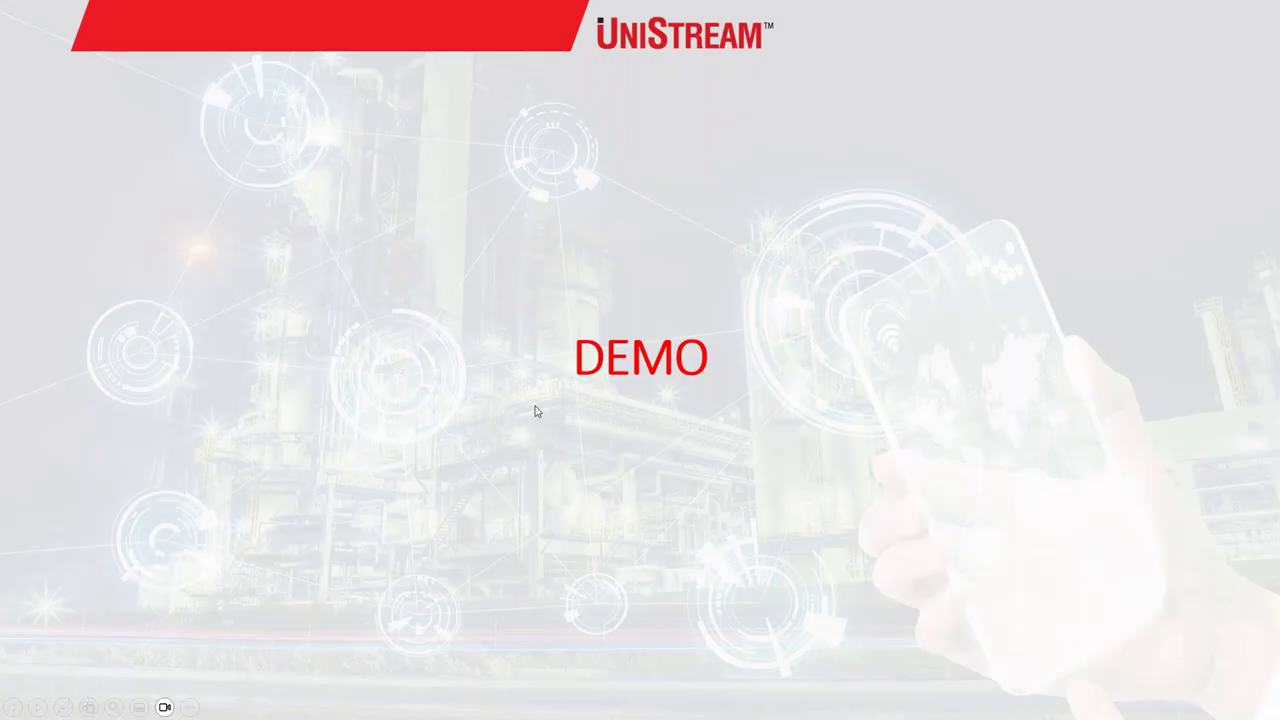
{"action": "left_click", "coordinate": [538, 469]}
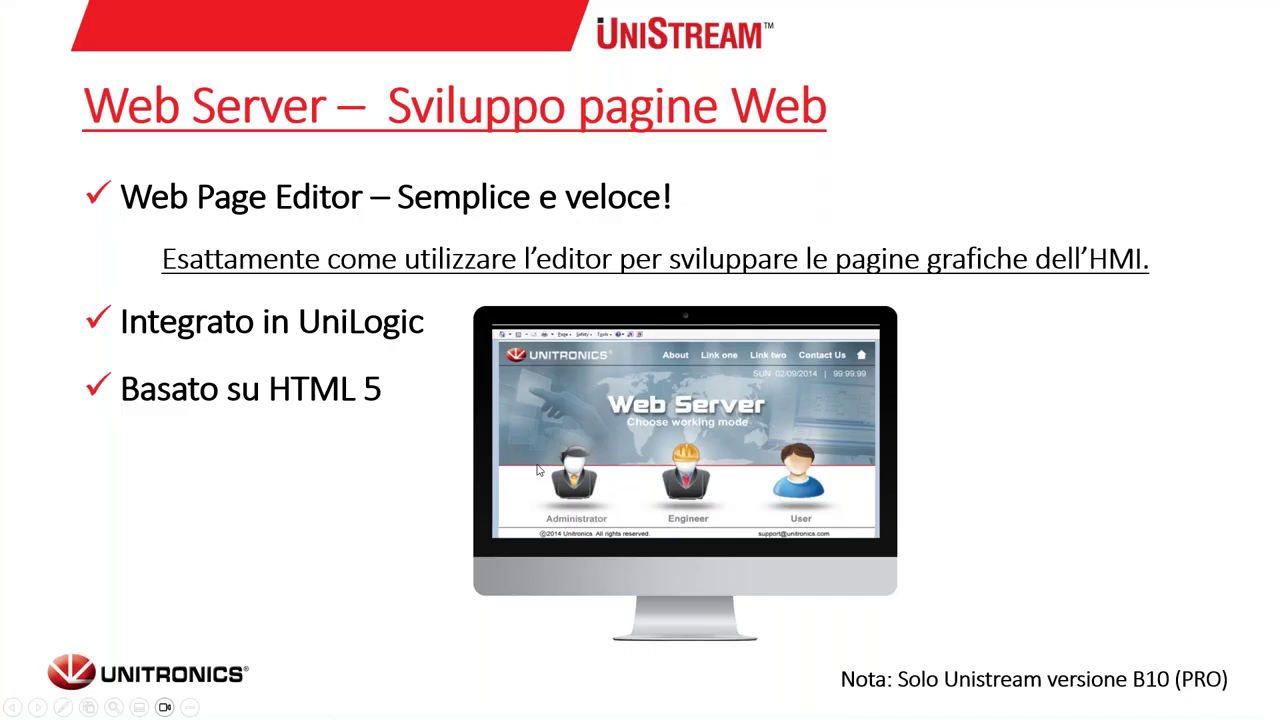
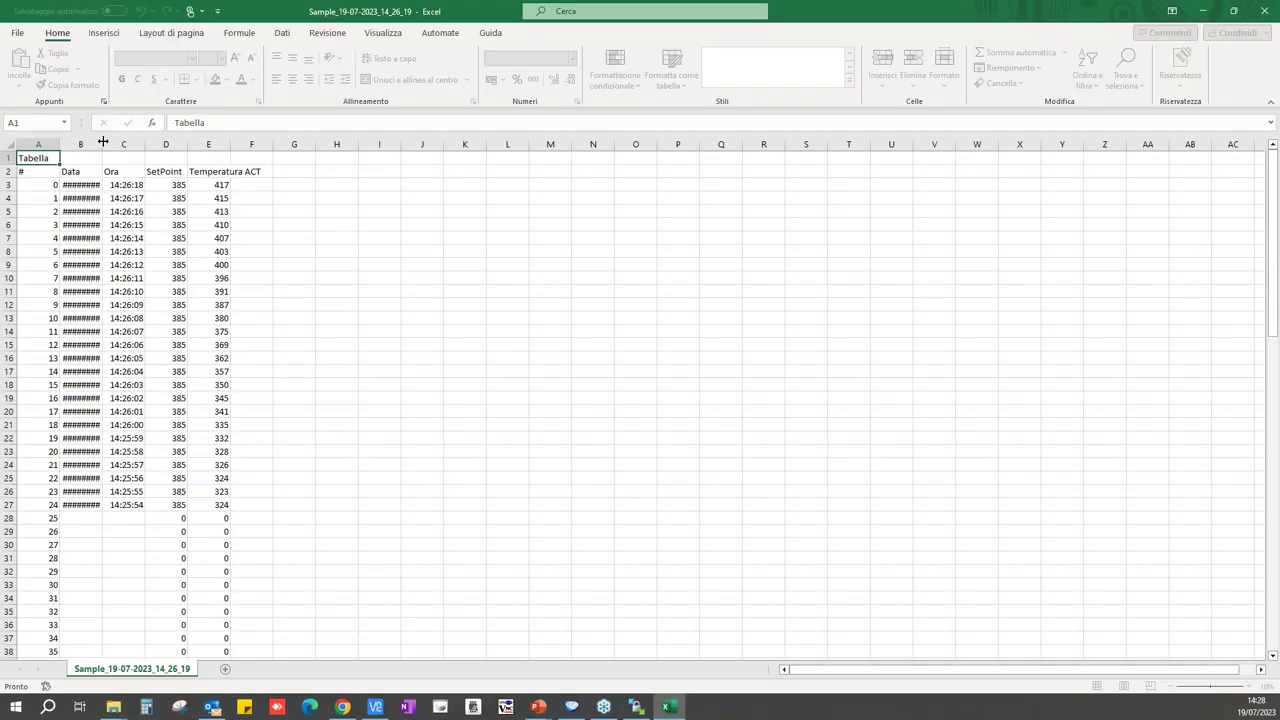
Step: Widen the Data column to review the dates, times, SetPoint and temperature samples in Sample_19-07-2023_14_26_19, closing the workbook without saving
{"action": "left_click_drag", "start_coordinate": [102, 146], "coordinate": [161, 146]}
{"action": "left_click", "coordinate": [200, 187]}
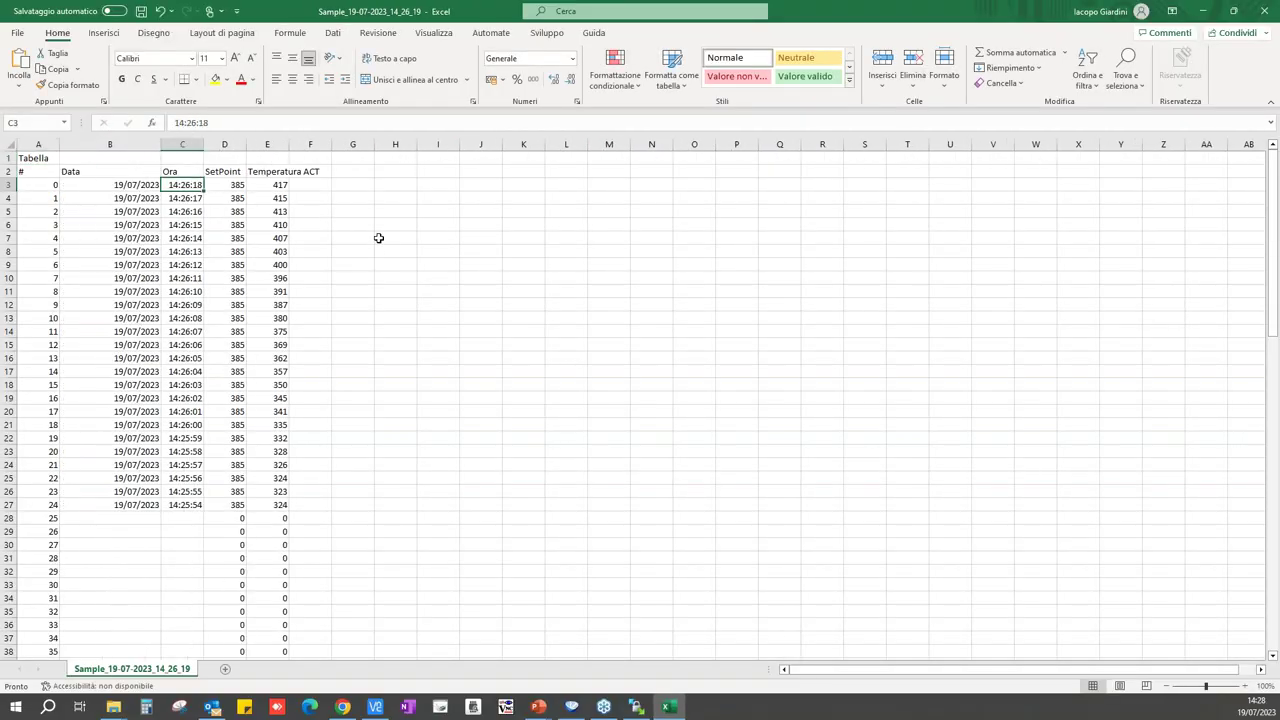
{"action": "key", "text": "Down"}
{"action": "key", "text": "Down"}
{"action": "key", "text": "Down"}
{"action": "key", "text": "Down"}
{"action": "key", "text": "Down"}
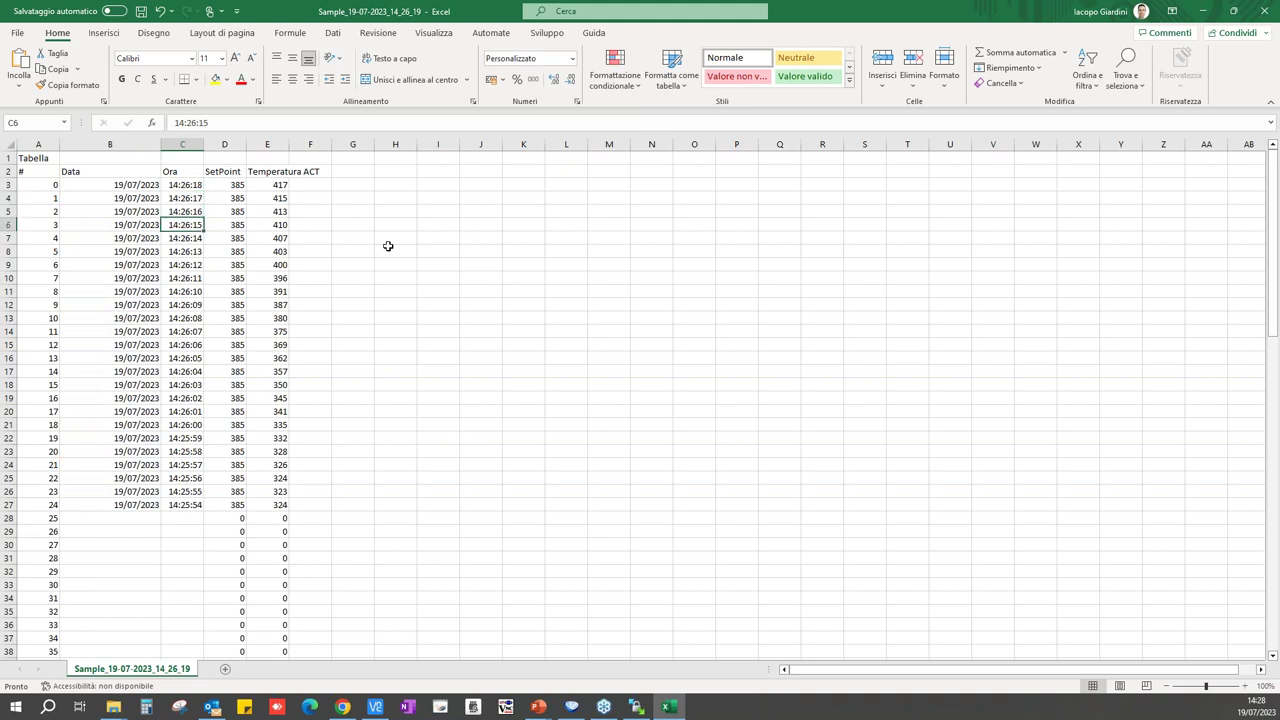
{"action": "left_click", "coordinate": [245, 187]}
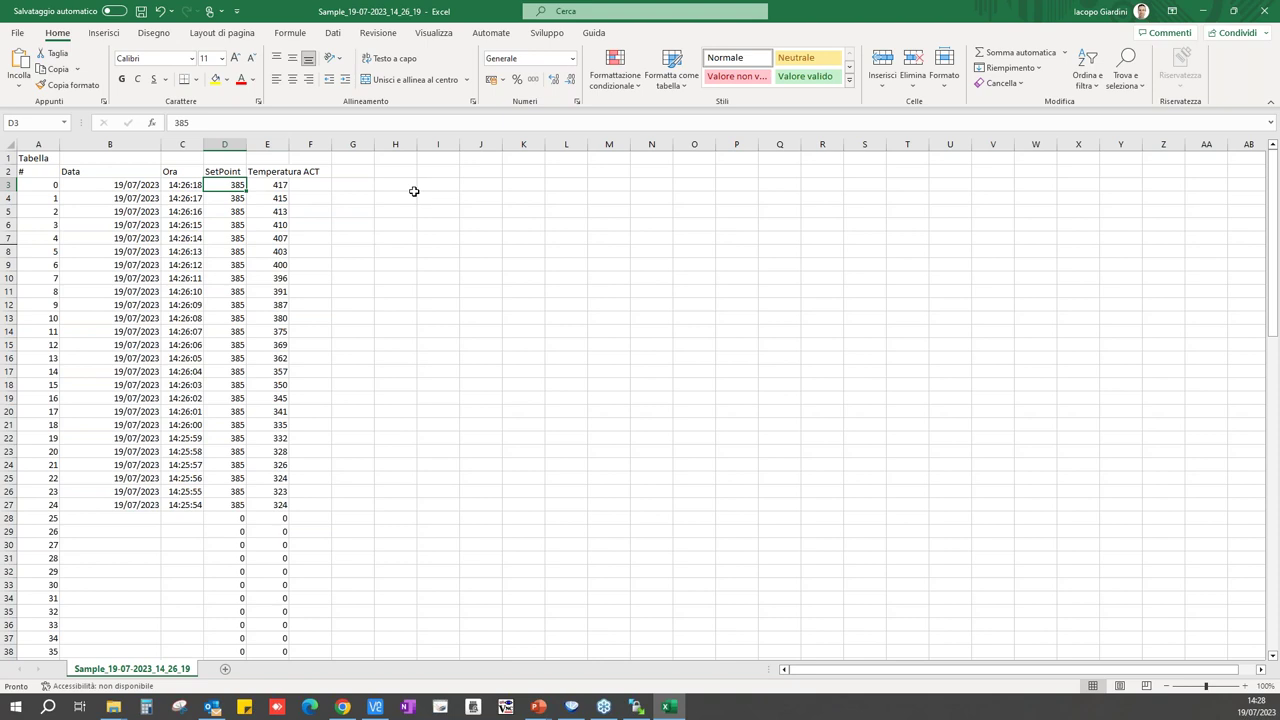
{"action": "left_click", "coordinate": [280, 185]}
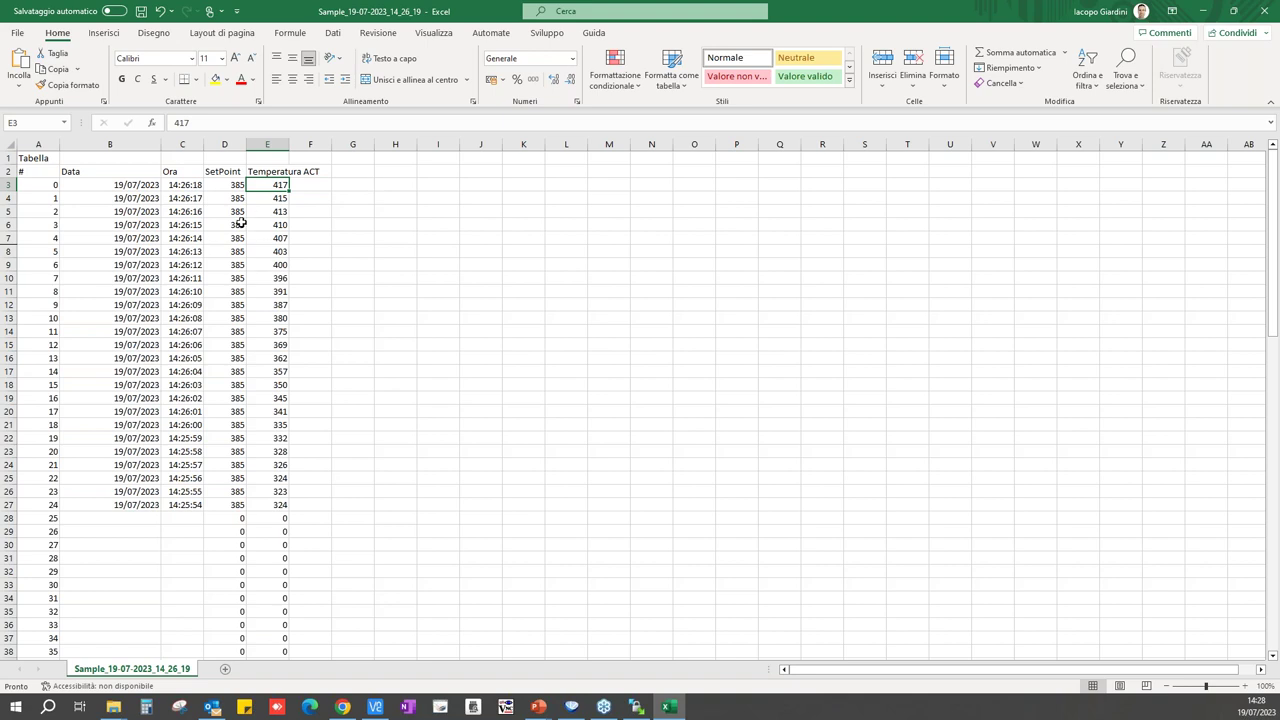
{"action": "left_click", "coordinate": [1262, 11]}
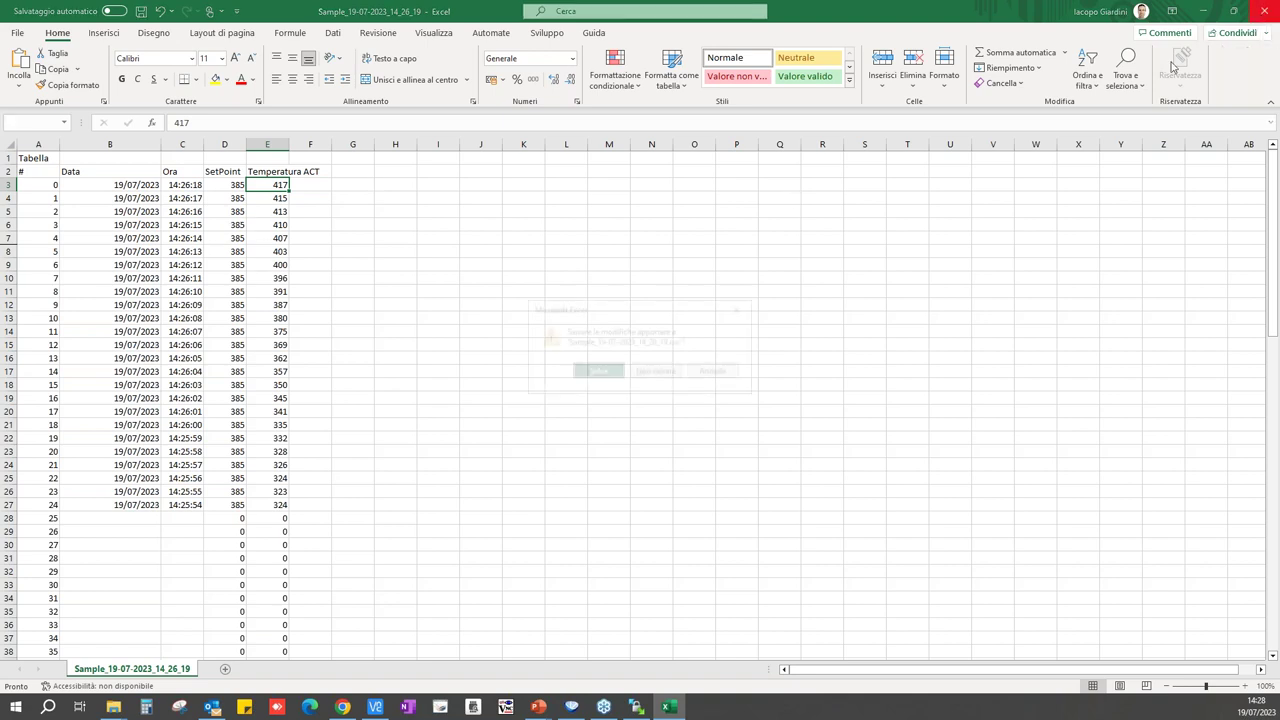
{"action": "left_click", "coordinate": [656, 372]}
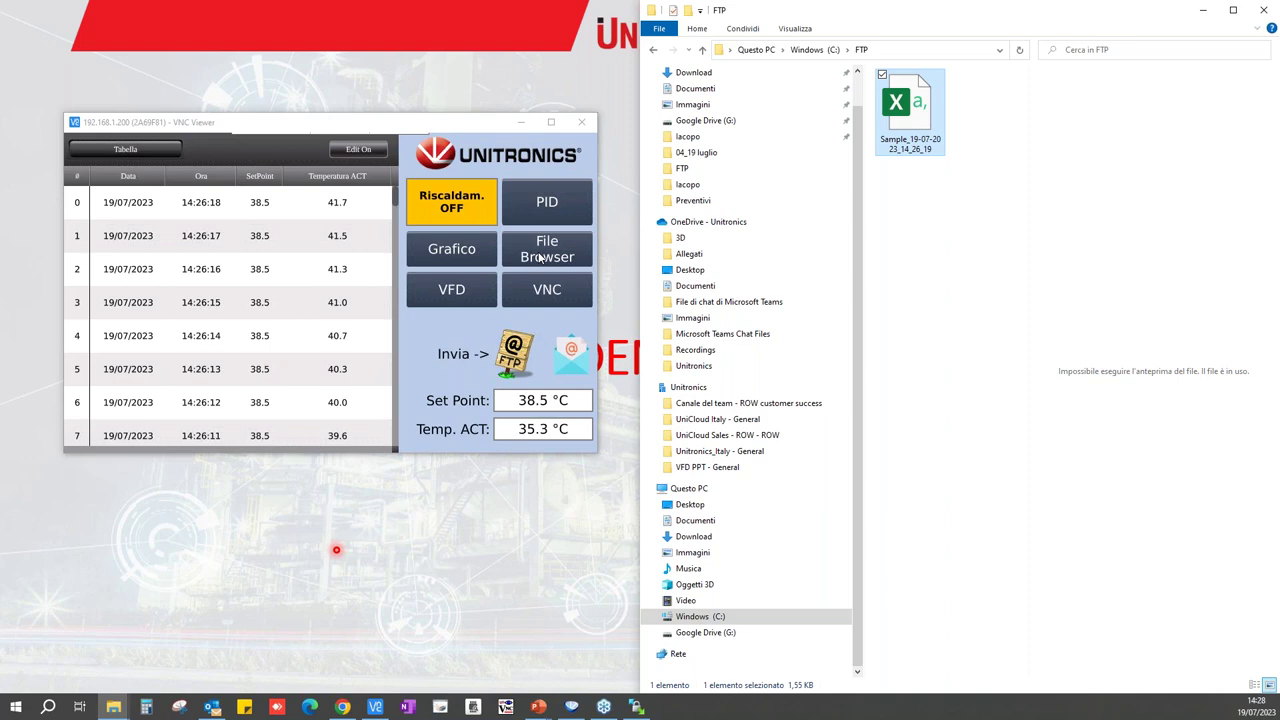
Step: Send Sample_07-07-2023_10_39_50.csv by FTP from the panel's File Browser and preview the received file in the FTP folder
{"action": "left_click", "coordinate": [539, 258]}
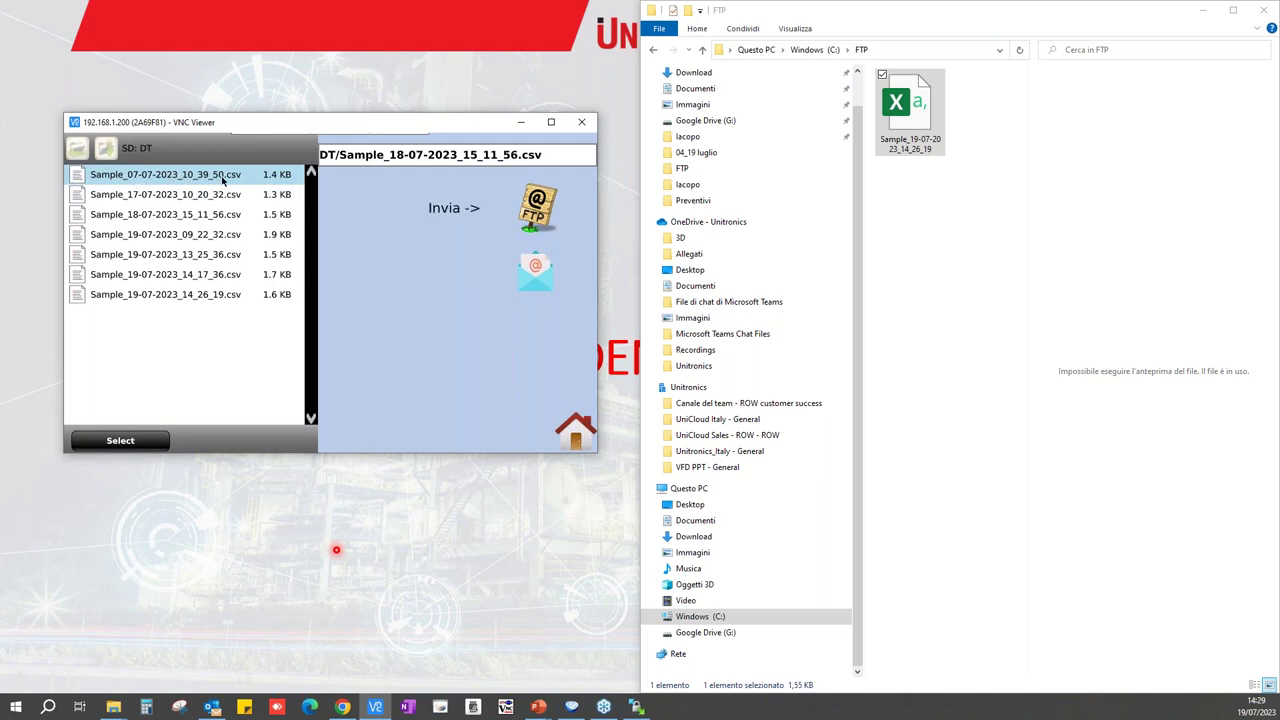
{"action": "left_click", "coordinate": [135, 219]}
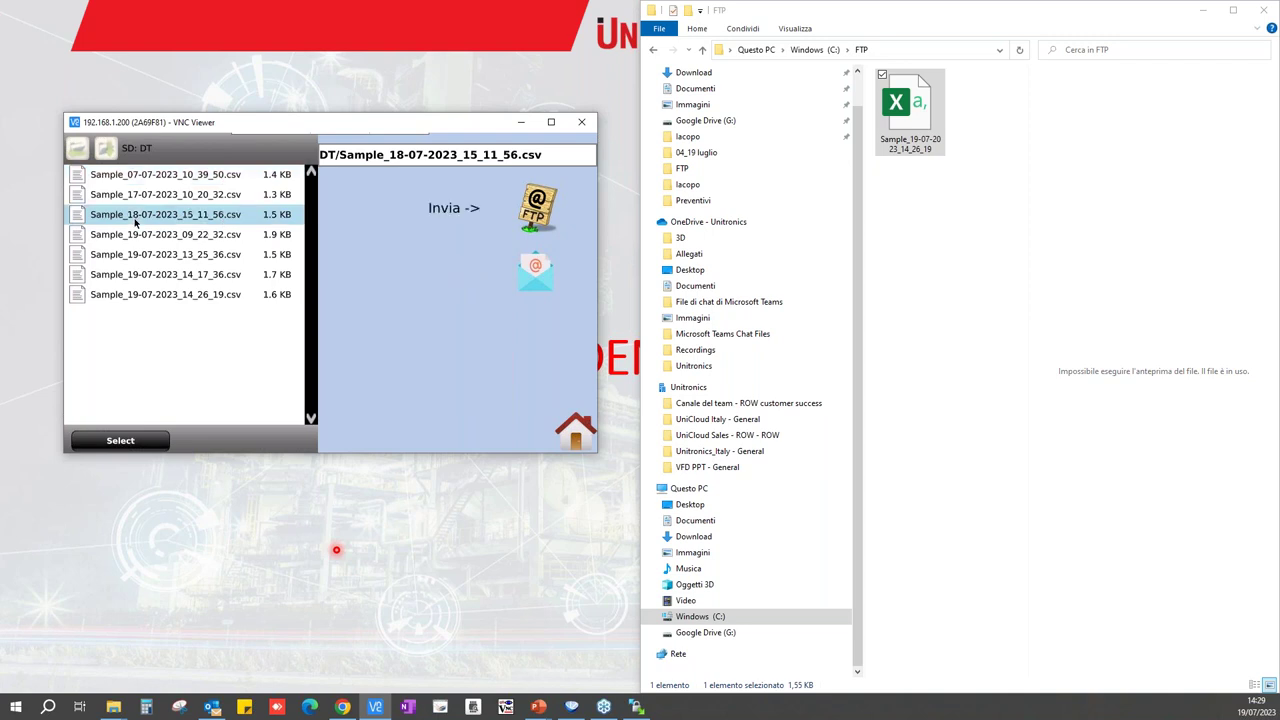
{"action": "left_click", "coordinate": [135, 295]}
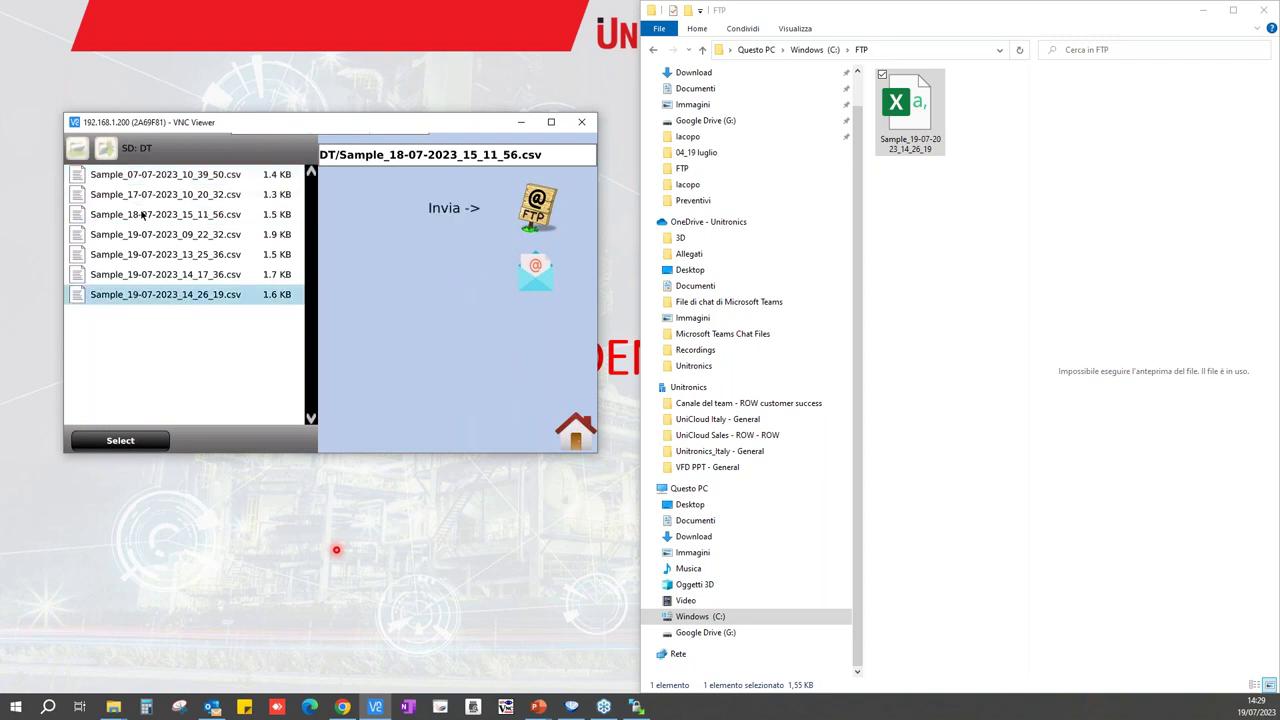
{"action": "left_click", "coordinate": [145, 175]}
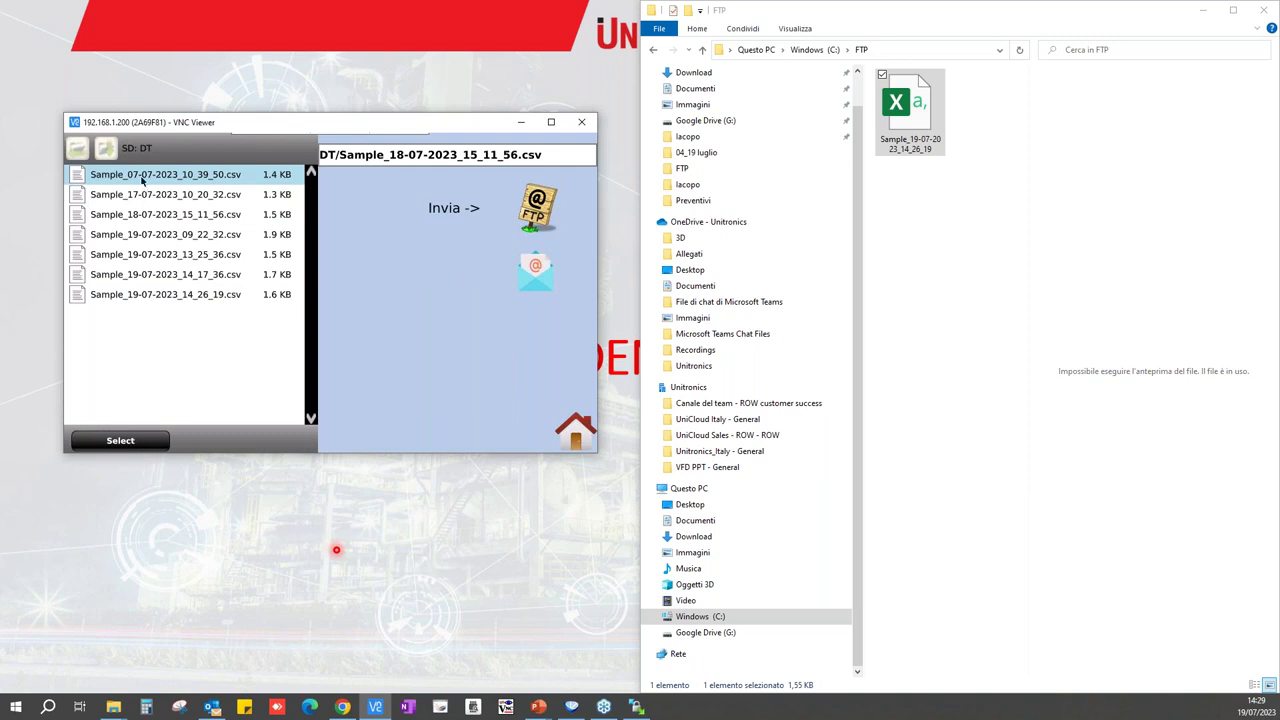
{"action": "left_click", "coordinate": [128, 438]}
{"action": "left_click", "coordinate": [530, 212]}
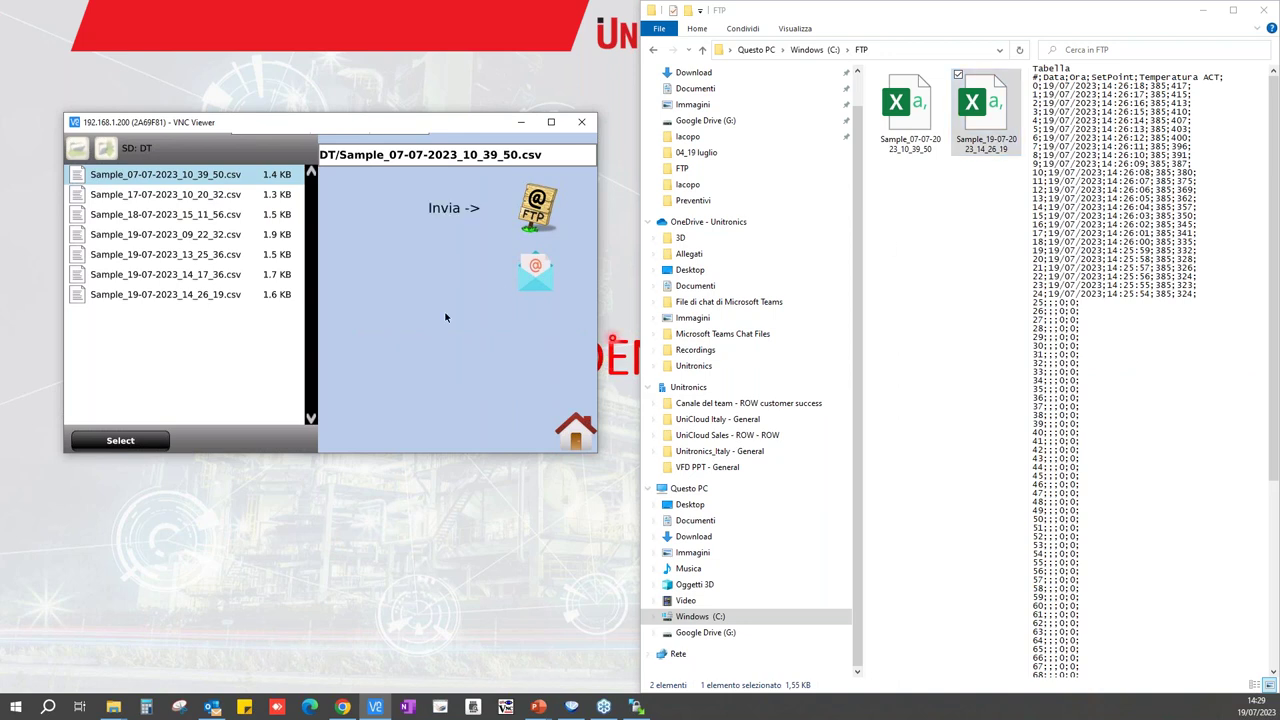
{"action": "left_click", "coordinate": [908, 112]}
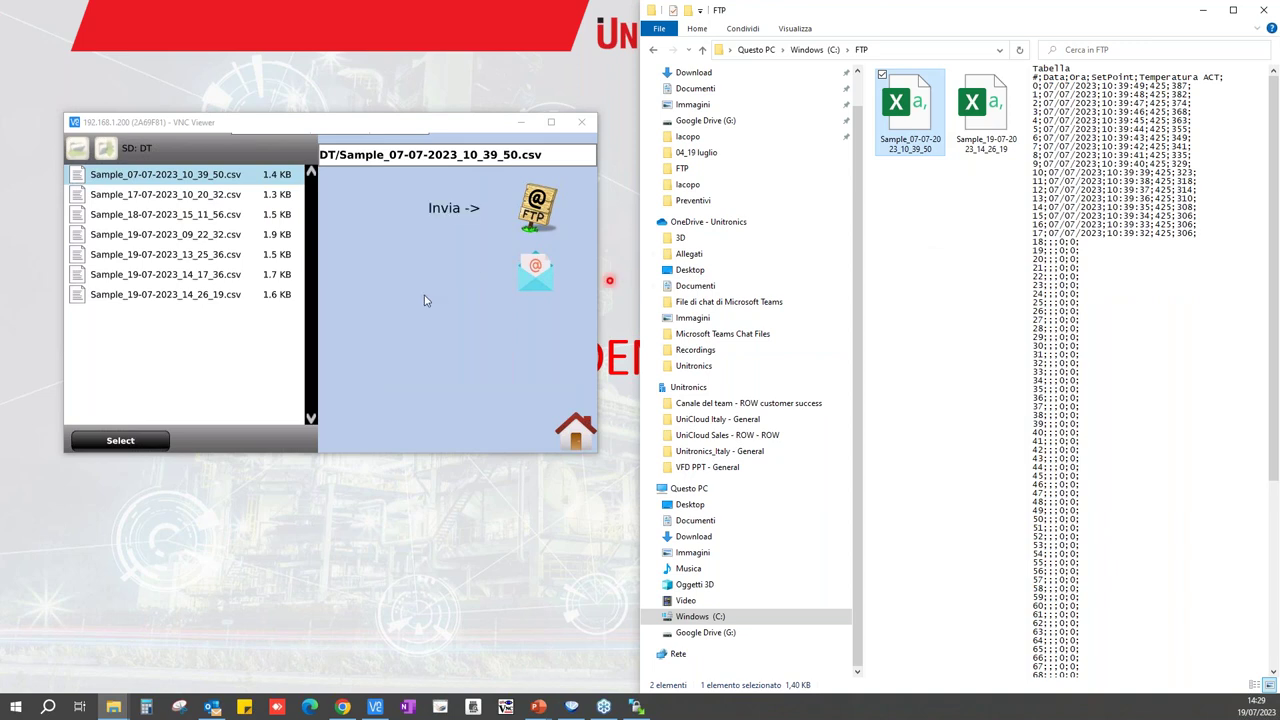
Step: E-mail the selected sample file from the panel and switch to the Outlook inbox
{"action": "left_click", "coordinate": [500, 301]}
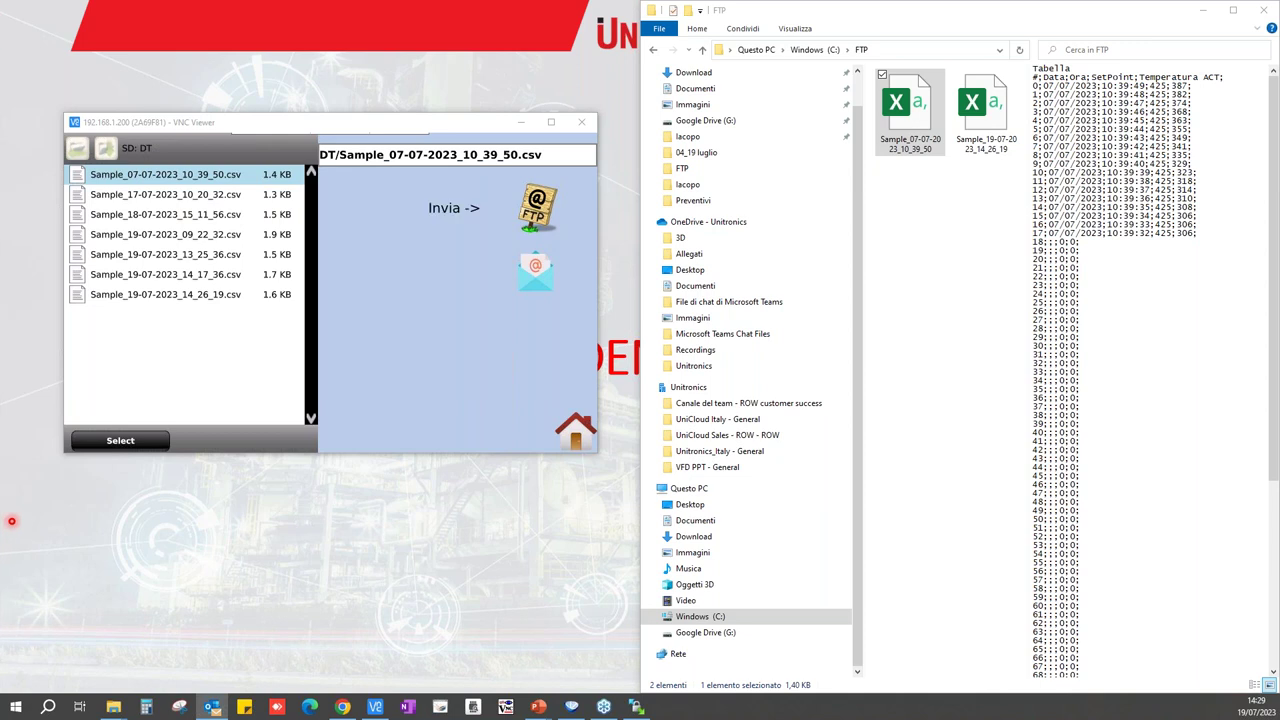
{"action": "key", "text": "alt+Tab"}
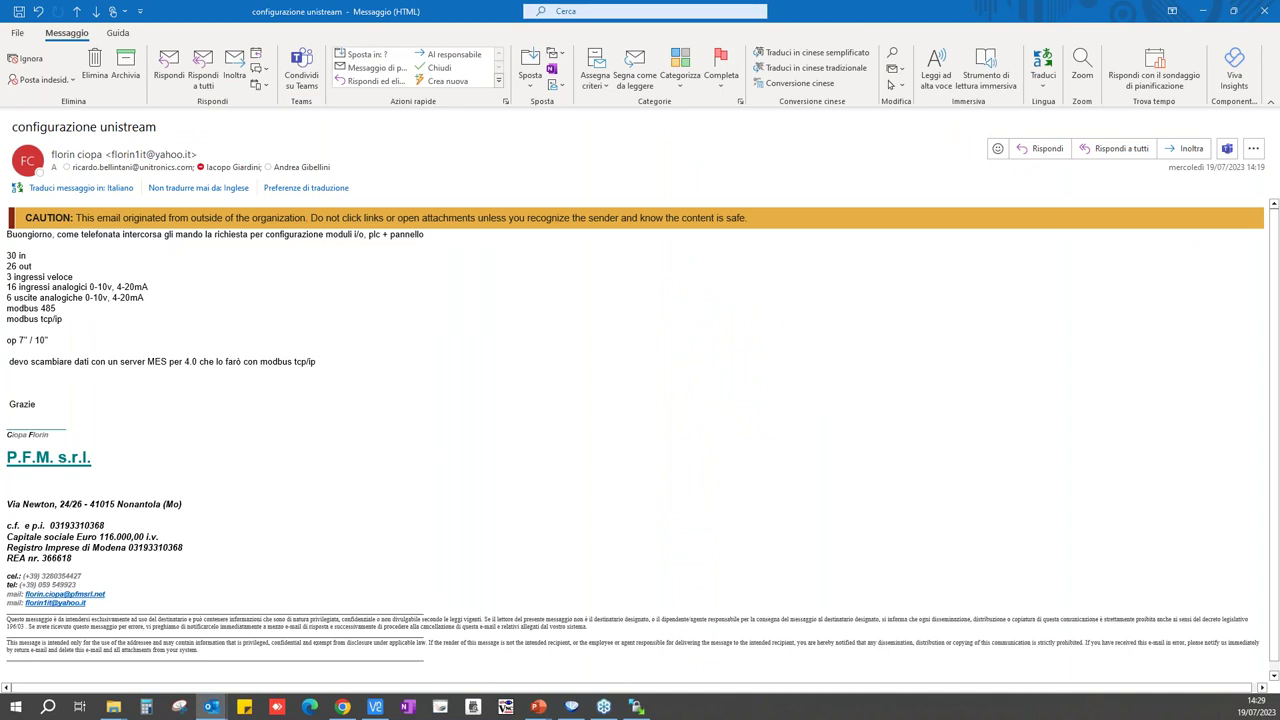
{"action": "key", "text": "alt+Tab"}
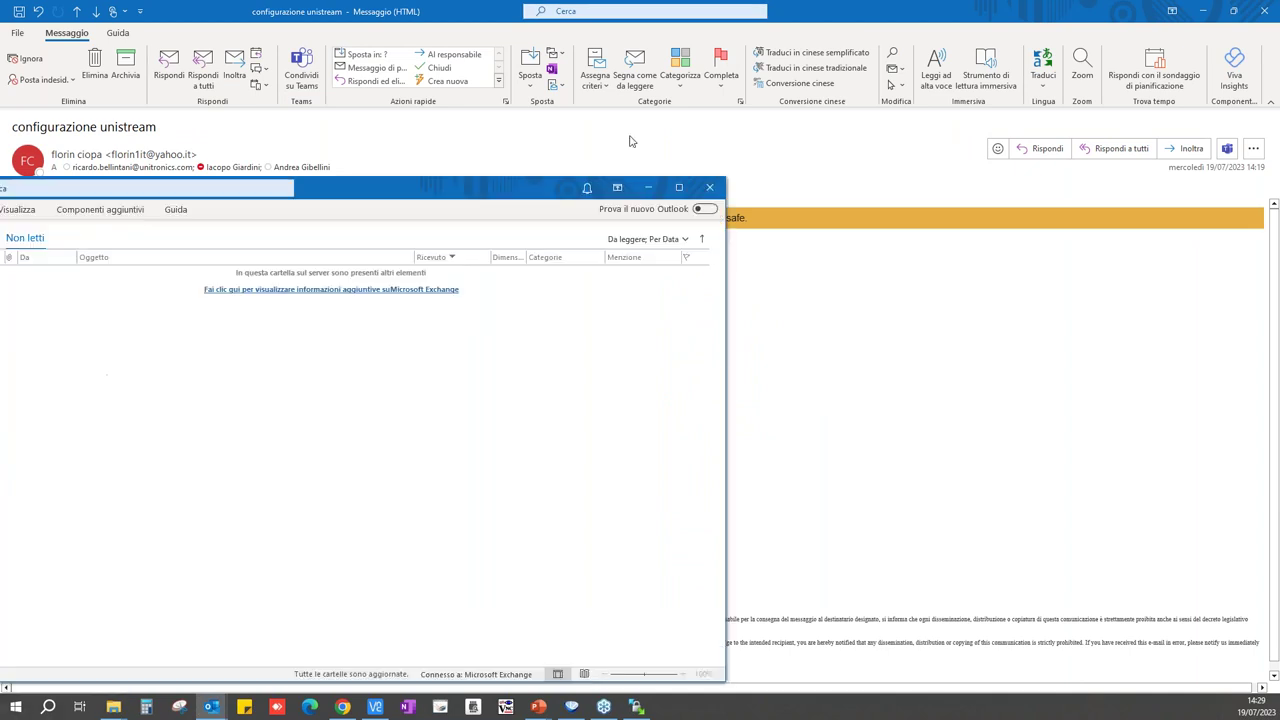
Step: Open the received Unitronics e-mail and highlight its external-sender caution and the message body
{"action": "left_click", "coordinate": [993, 118]}
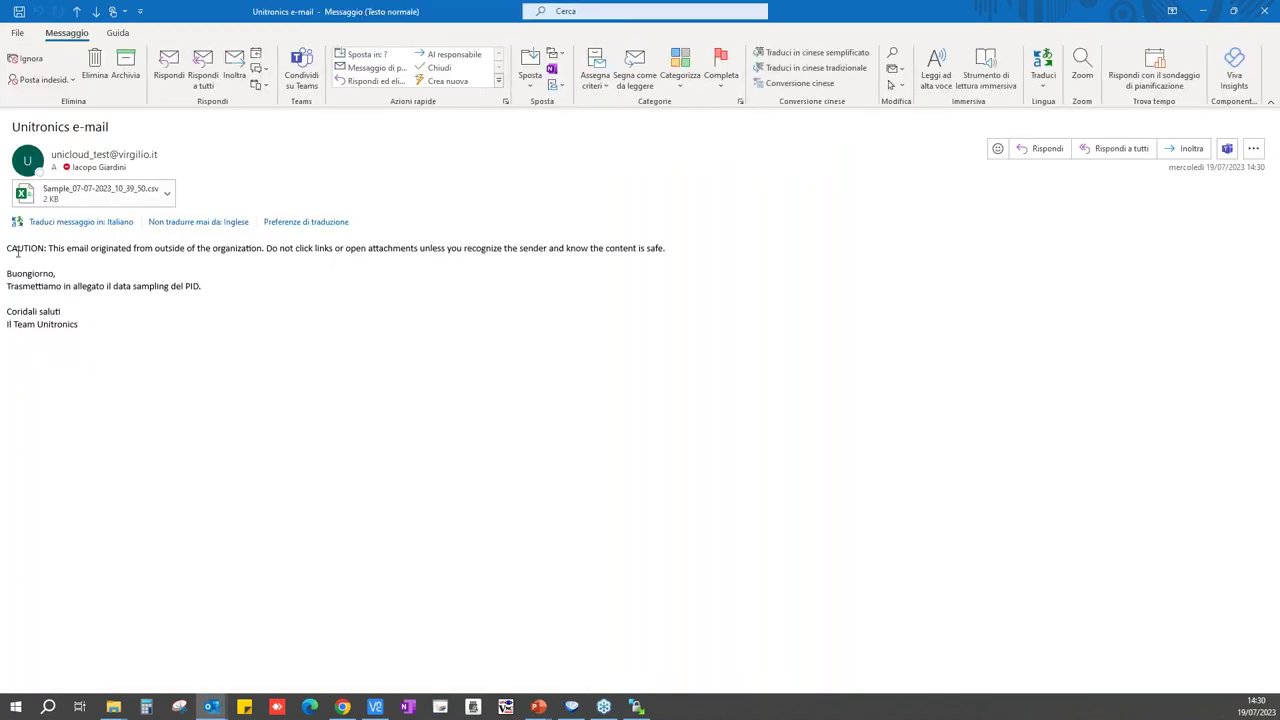
{"action": "left_click_drag", "start_coordinate": [6, 253], "coordinate": [680, 251]}
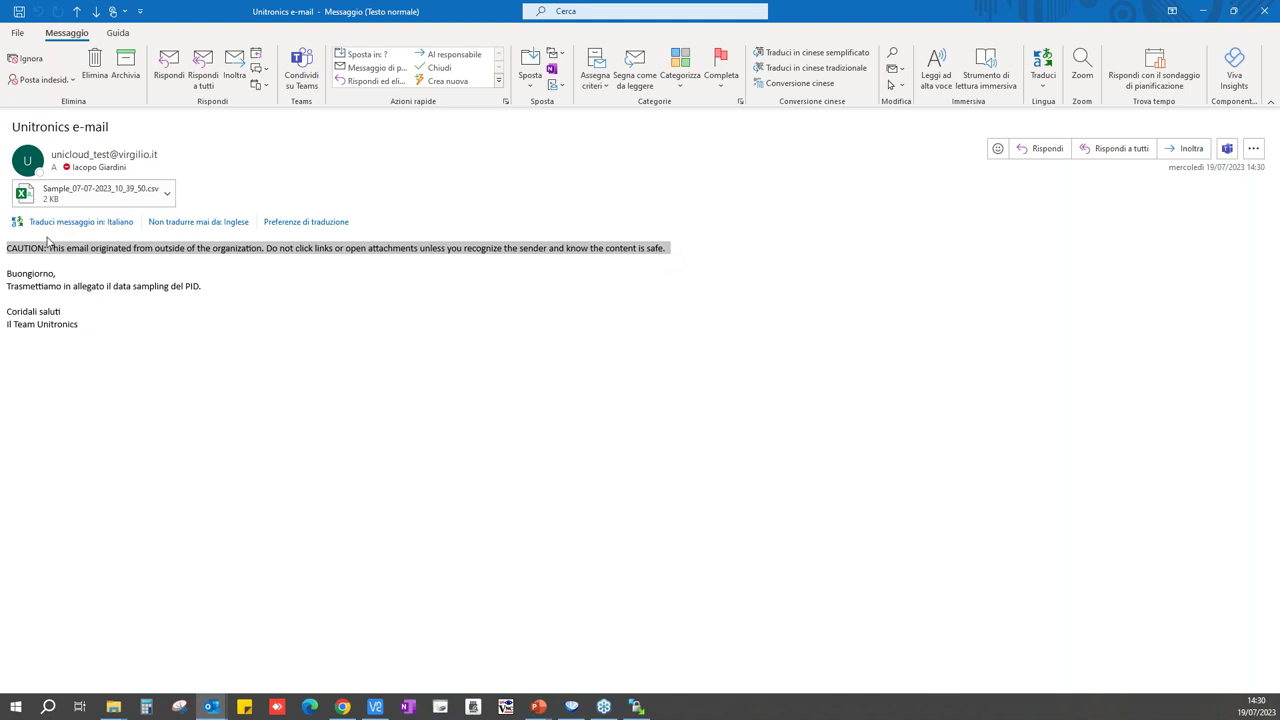
{"action": "left_click_drag", "start_coordinate": [6, 274], "coordinate": [74, 331]}
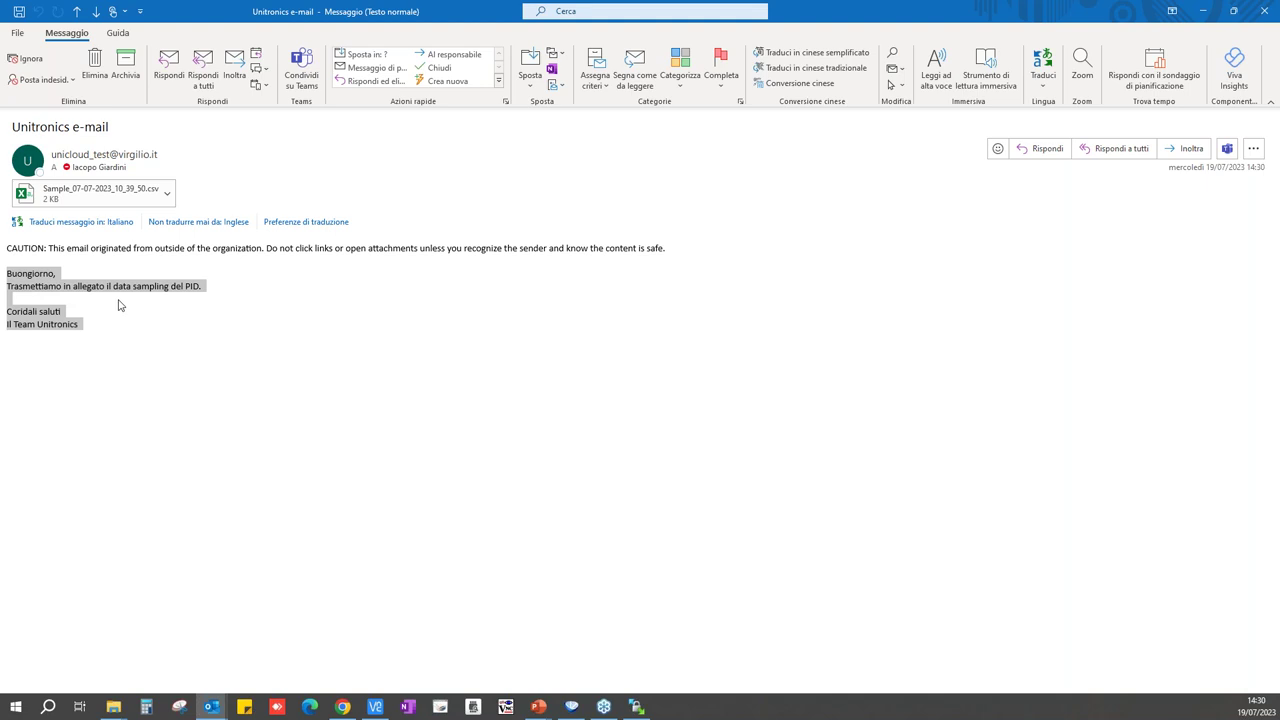
Step: Open the e-mail's CSV attachment in Excel and widen its Data column to check the samples, closing the workbook without saving and the message
{"action": "left_click", "coordinate": [85, 203]}
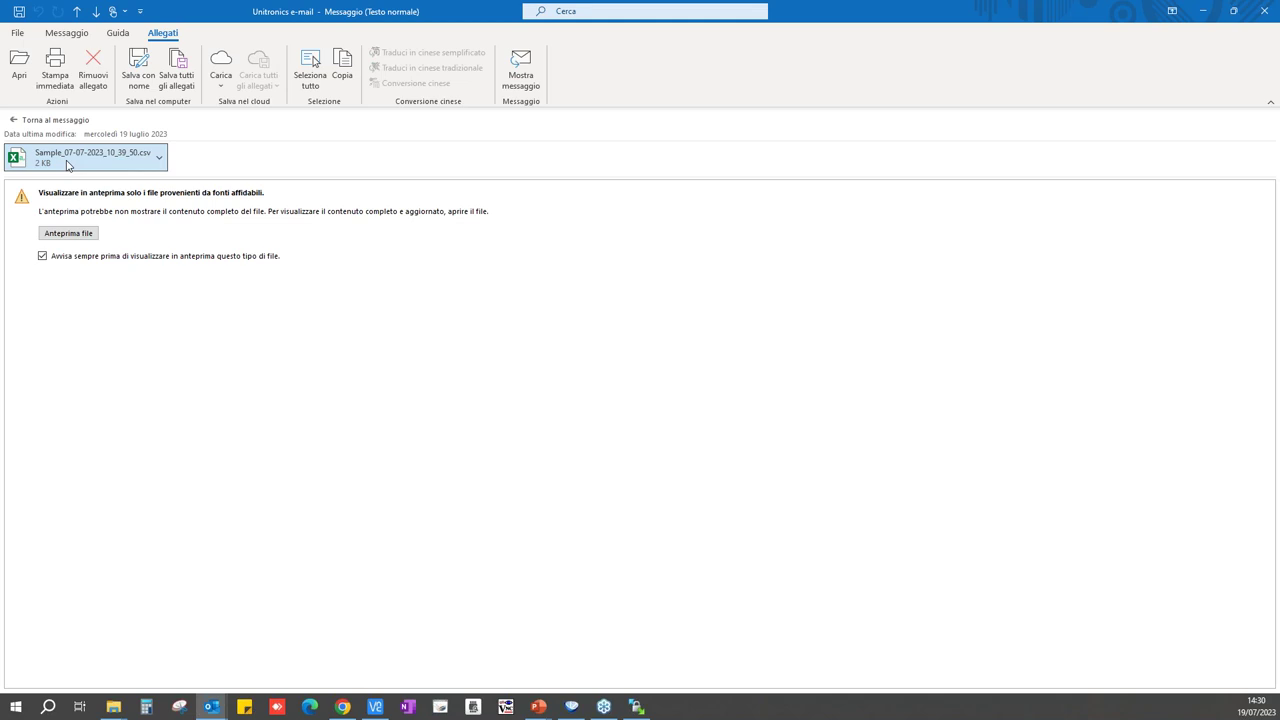
{"action": "double_click", "coordinate": [67, 165]}
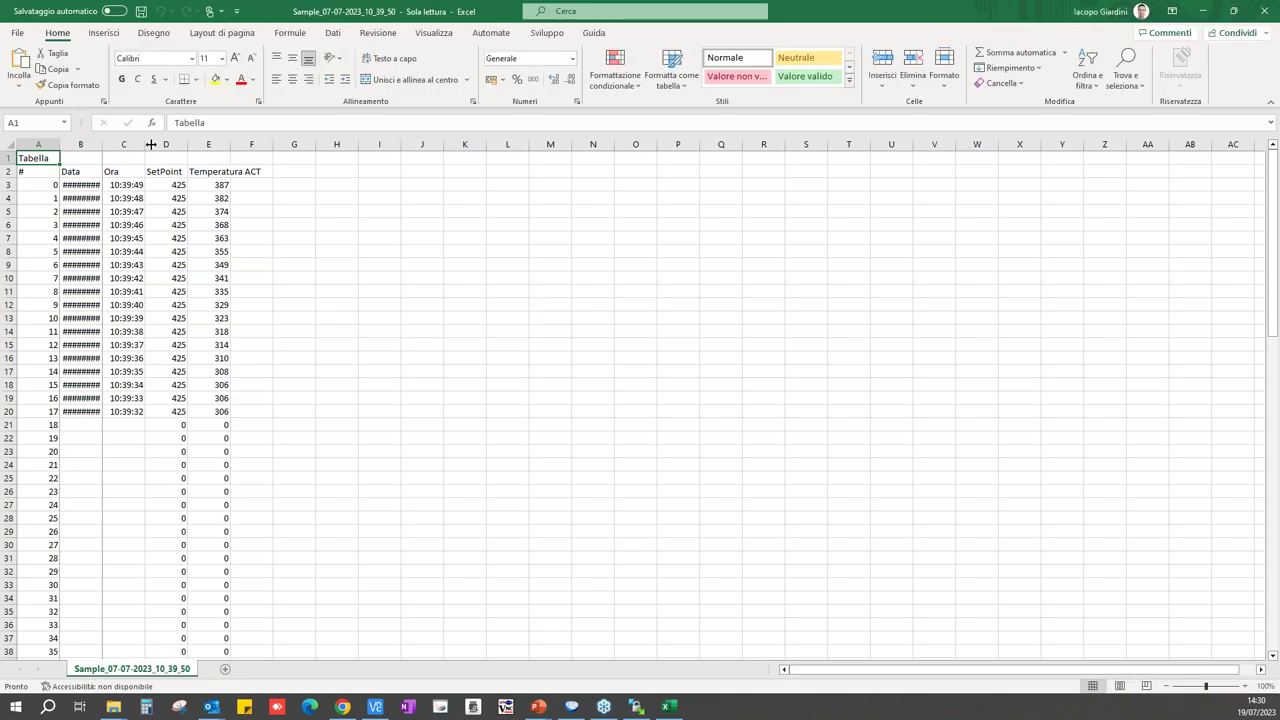
{"action": "left_click_drag", "start_coordinate": [103, 146], "coordinate": [158, 146]}
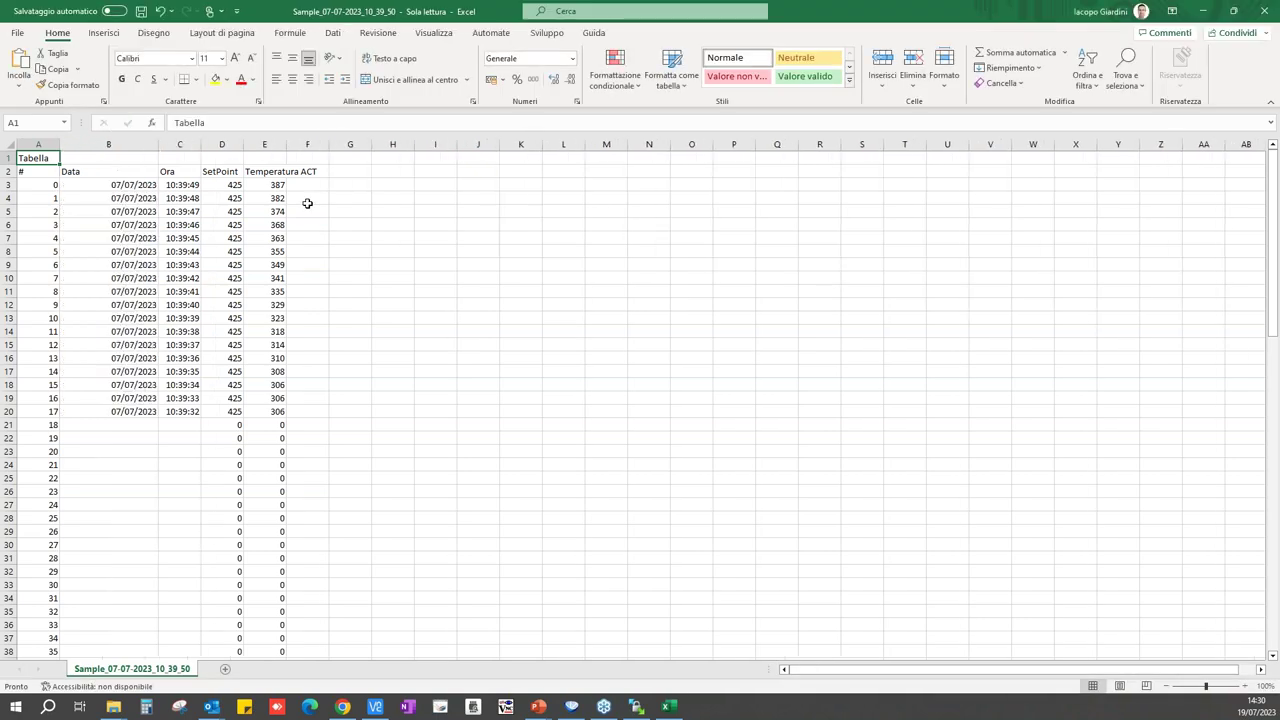
{"action": "left_click", "coordinate": [1264, 11]}
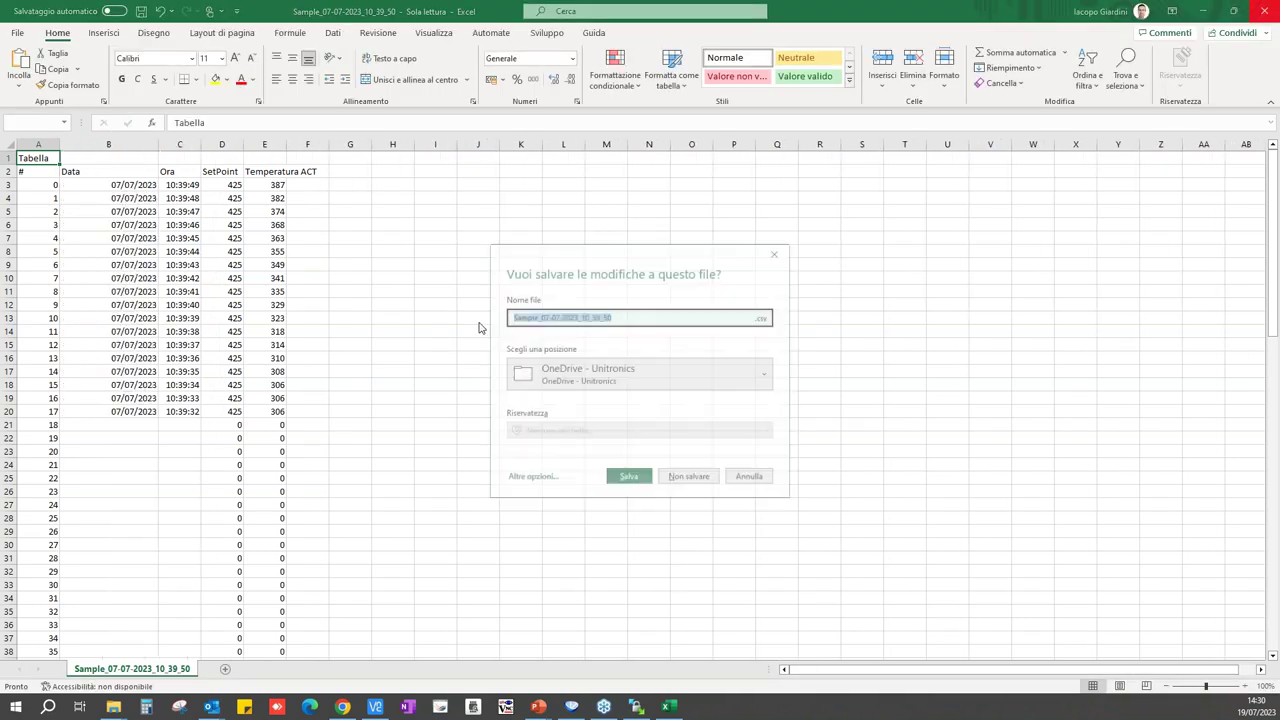
{"action": "left_click", "coordinate": [692, 479]}
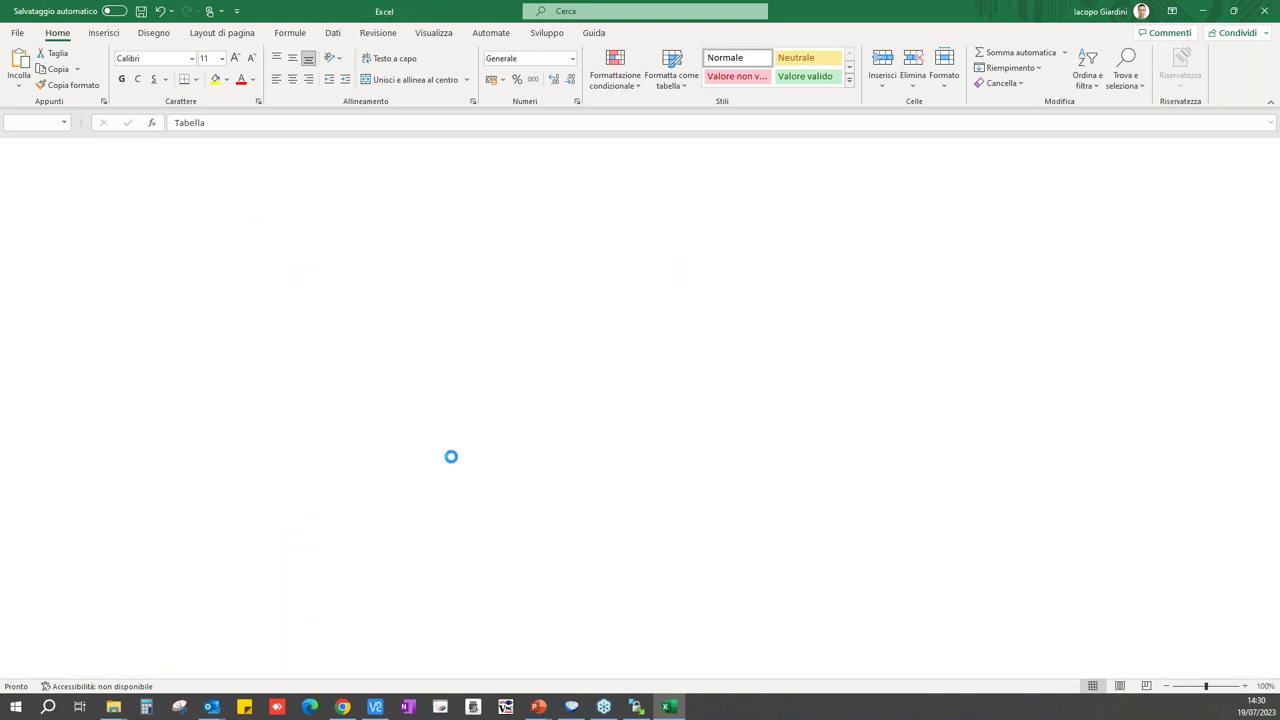
{"action": "left_click", "coordinate": [1262, 14]}
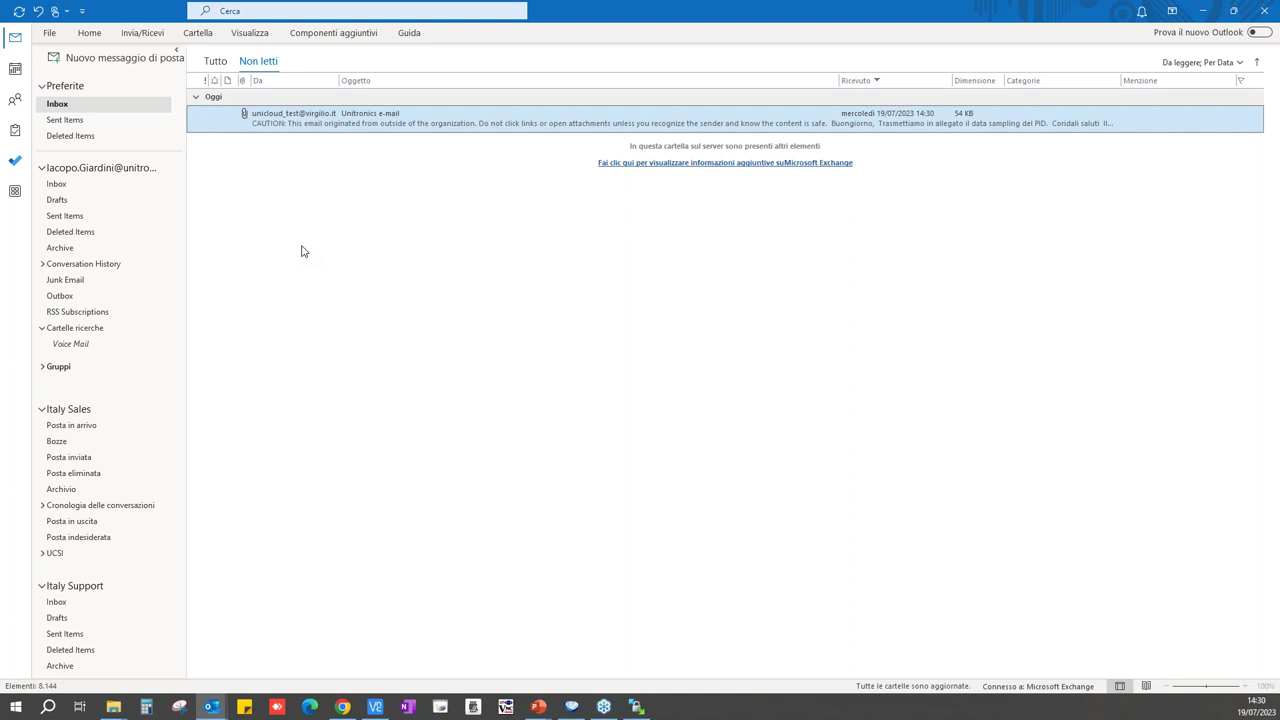
Step: Restore the Outlook window to a smaller size, minimise it and return to the DEMO slide
{"action": "left_click", "coordinate": [1245, 14]}
{"action": "left_click_drag", "start_coordinate": [998, 110], "coordinate": [982, 103]}
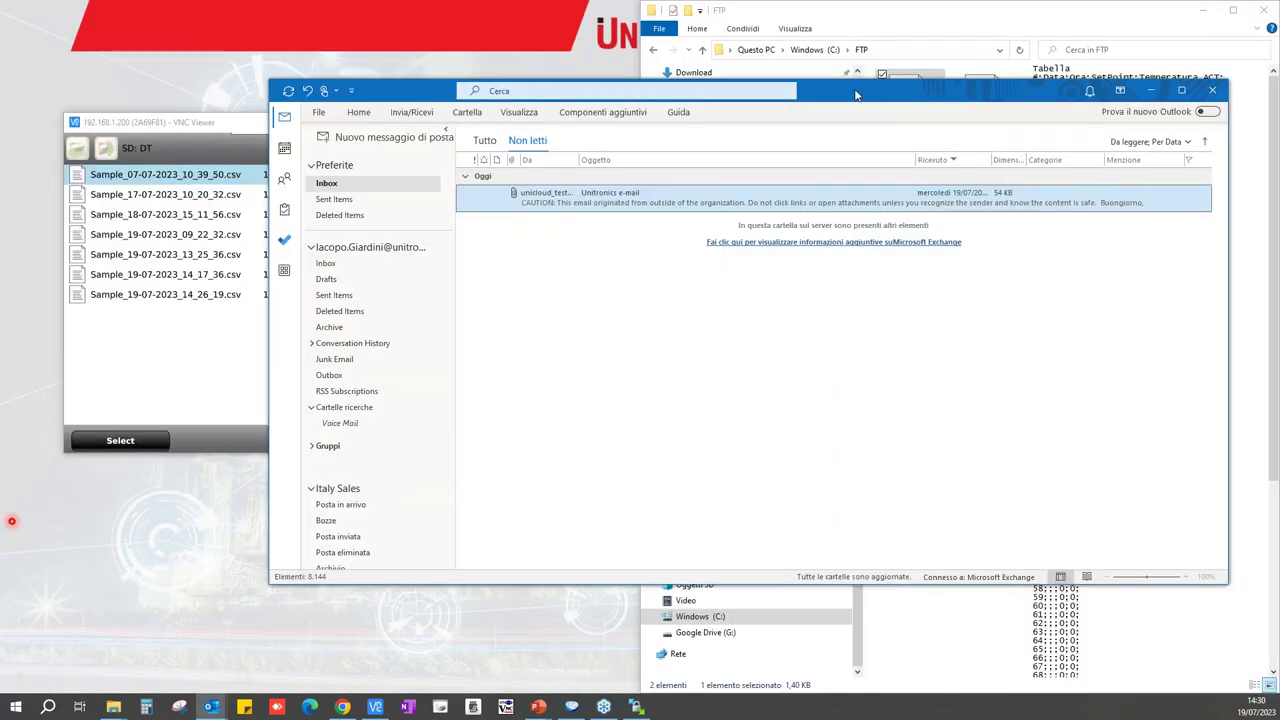
{"action": "left_click", "coordinate": [1151, 90]}
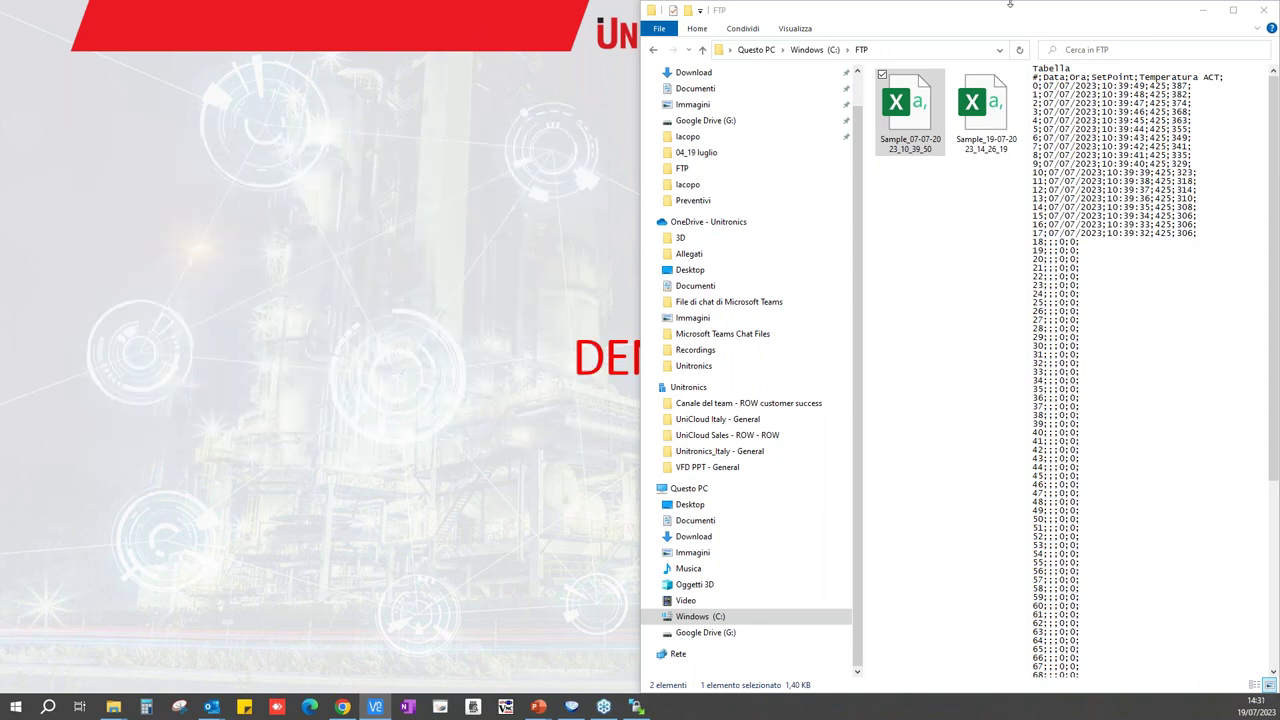
{"action": "key", "text": "alt+Tab"}
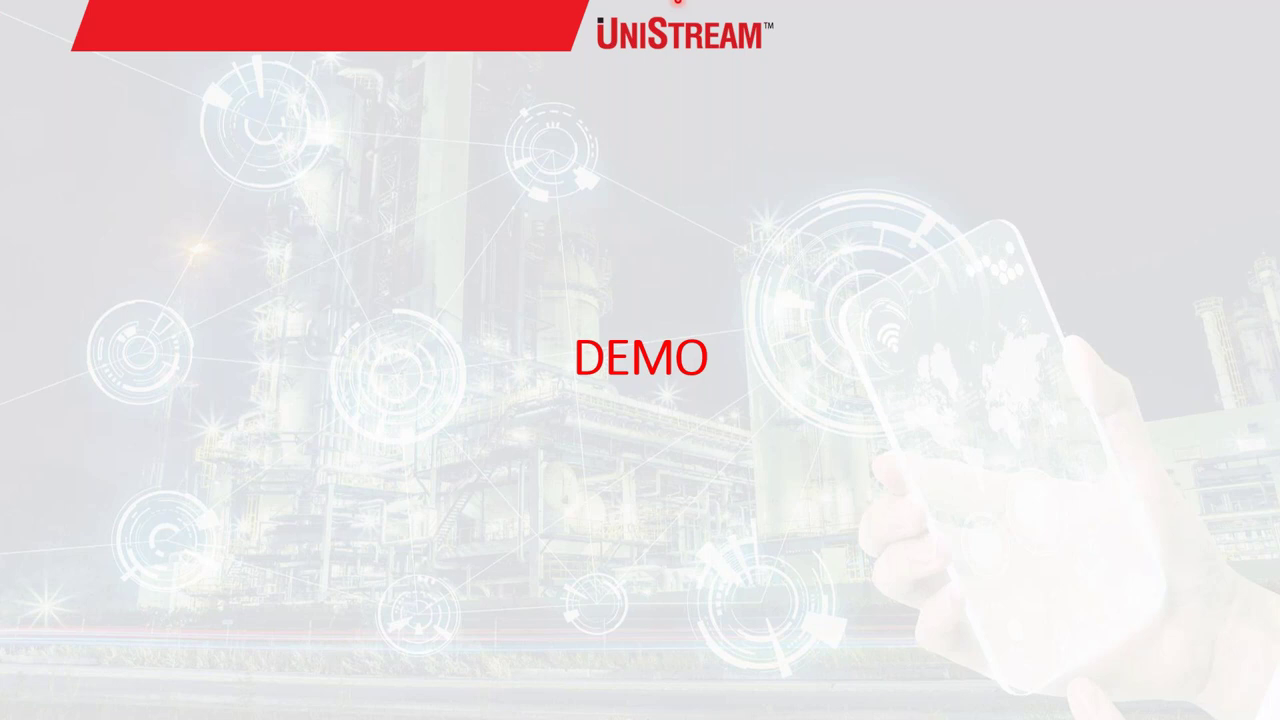
Step: Switch to WinSCP and log in to the saved FTP site for 192.168.1.200, entering the account password
{"action": "key", "text": "alt+Tab"}
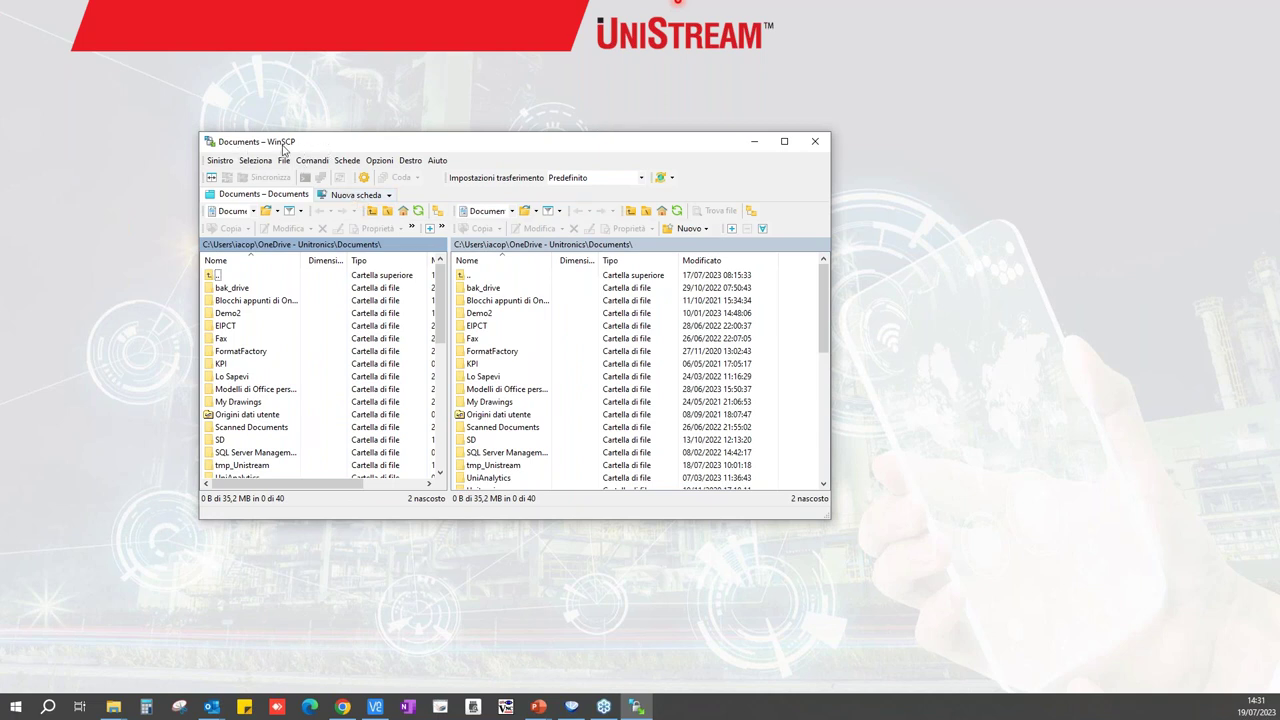
{"action": "left_click", "coordinate": [341, 195]}
{"action": "double_click", "coordinate": [540, 279]}
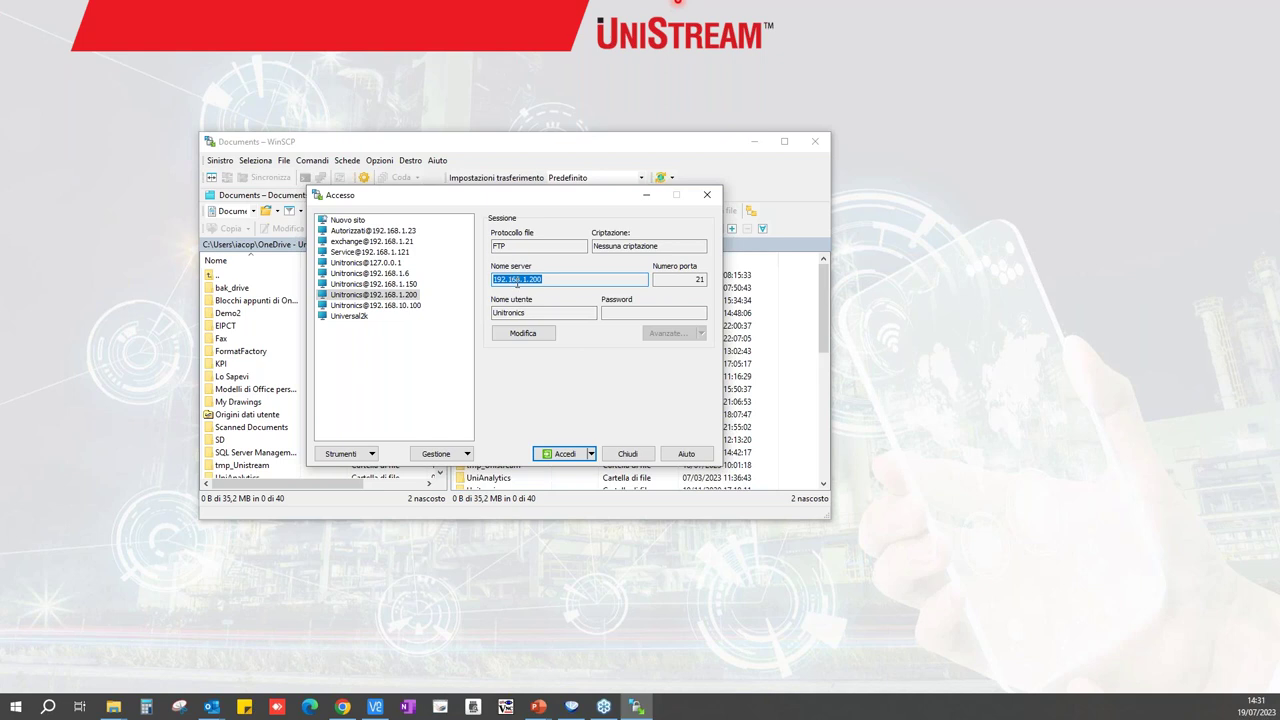
{"action": "left_click", "coordinate": [560, 453]}
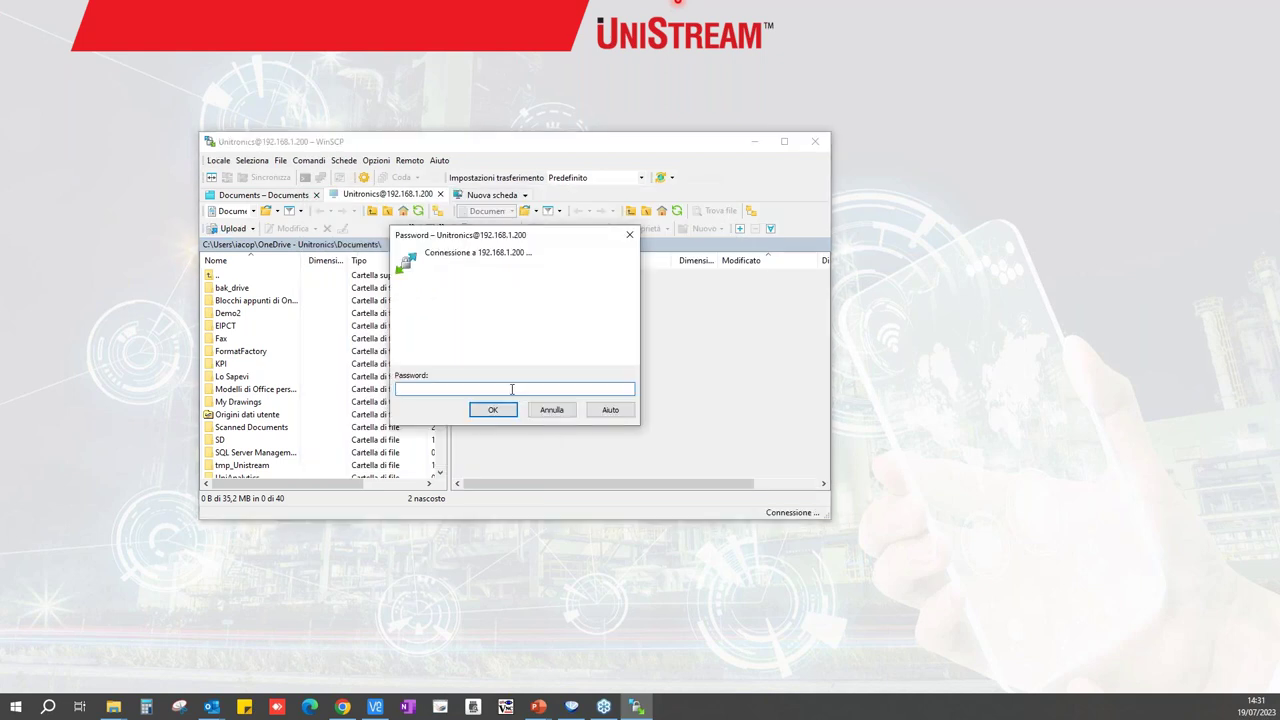
{"action": "type", "text": "•••••••"}
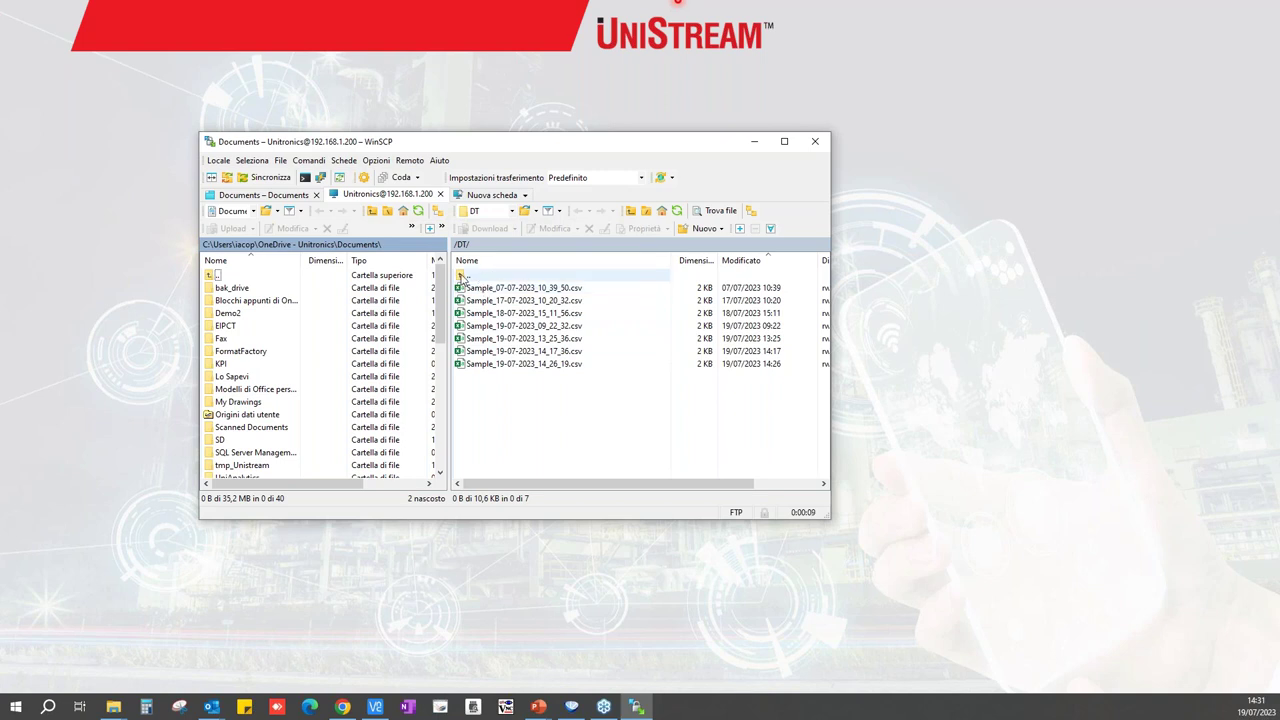
Step: Go up to the PLC's root directory and look inside its AlarmLog folder, returning to the root
{"action": "left_click", "coordinate": [461, 277]}
{"action": "double_click", "coordinate": [461, 277]}
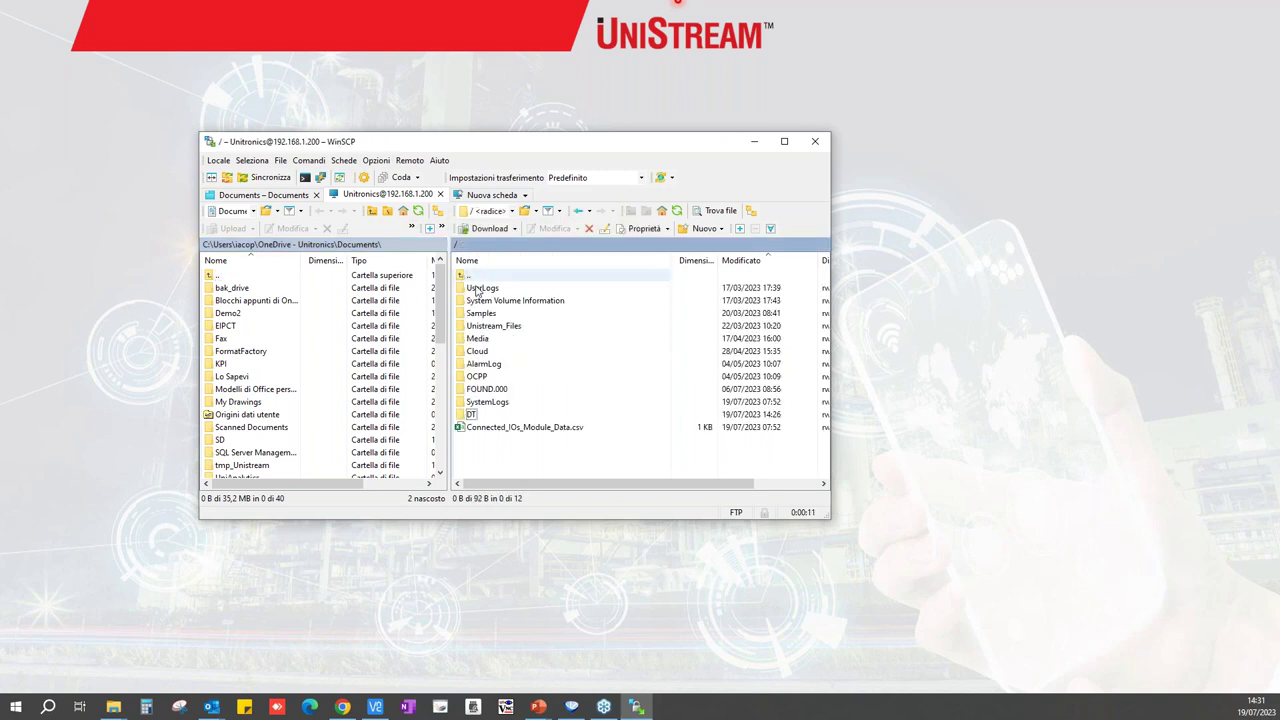
{"action": "double_click", "coordinate": [490, 364]}
{"action": "double_click", "coordinate": [465, 275]}
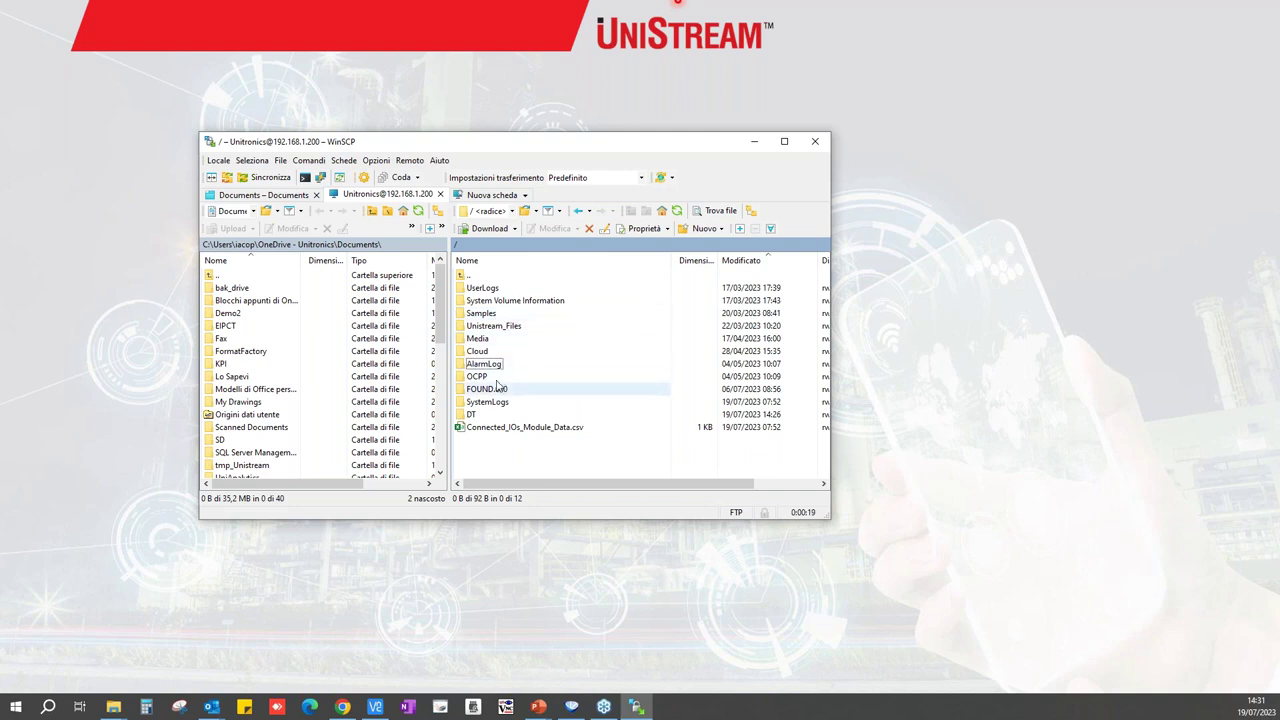
Step: Open the Screenshots folder inside the PLC's Media folder to view the stored screen captures
{"action": "left_click", "coordinate": [492, 341]}
{"action": "double_click", "coordinate": [493, 341]}
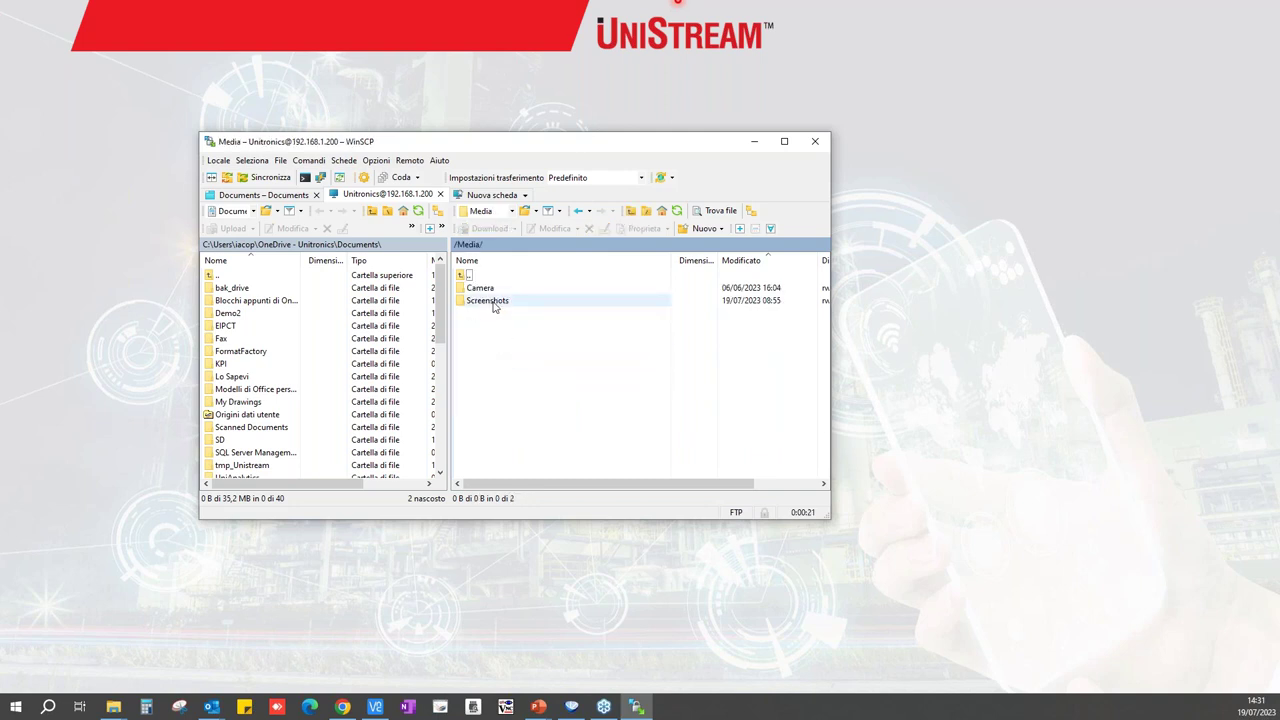
{"action": "double_click", "coordinate": [495, 303]}
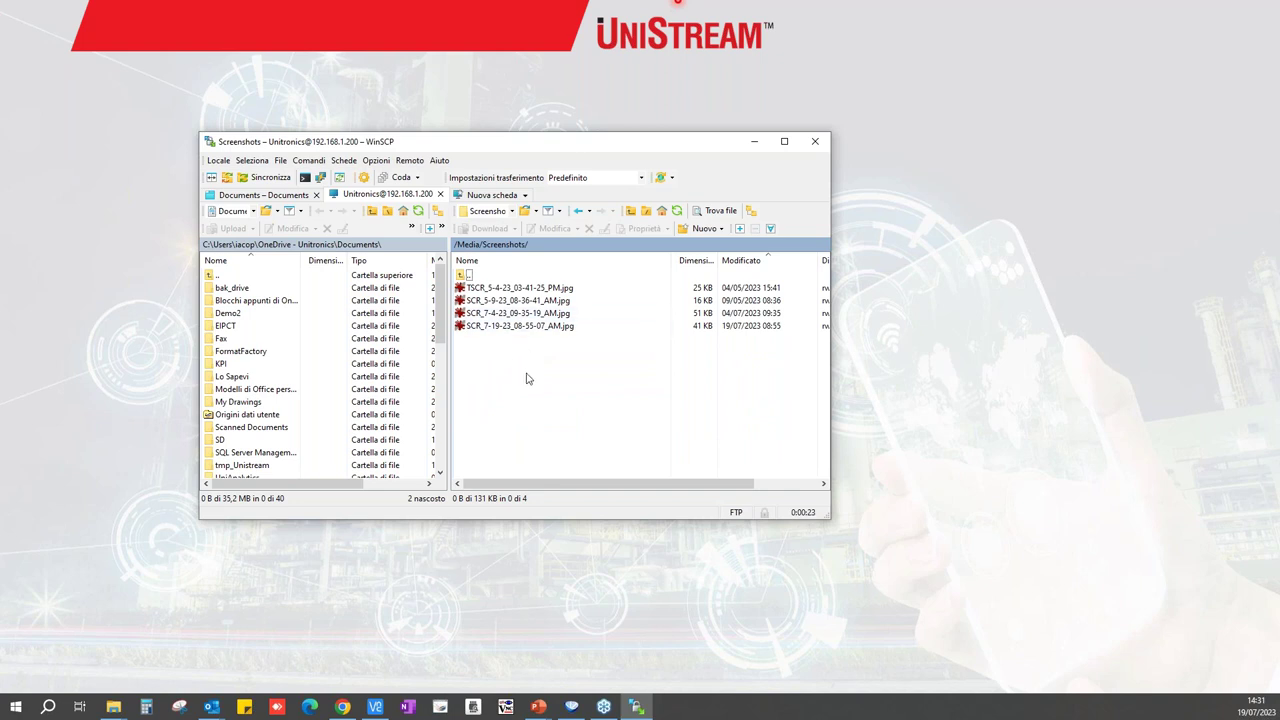